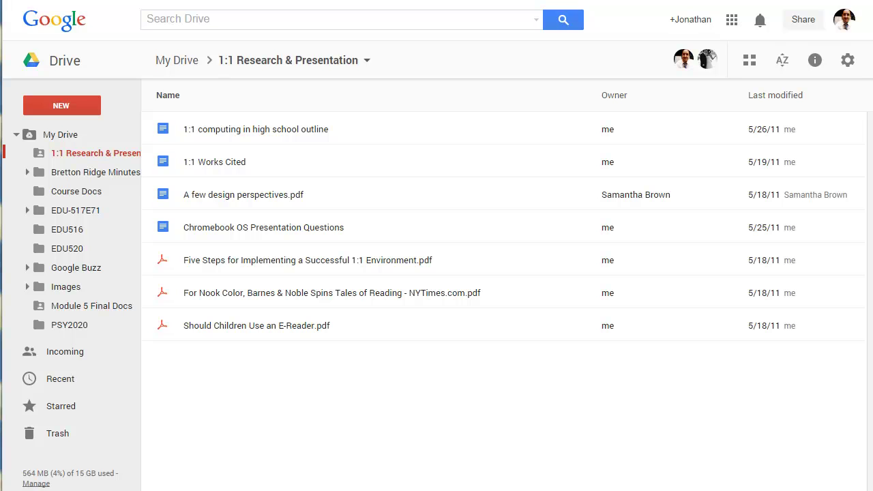
Create a new Google Form in the 1:1 Research & Presentation folder and open its theme settings.
{"action": "left_click", "coordinate": [71, 108]}
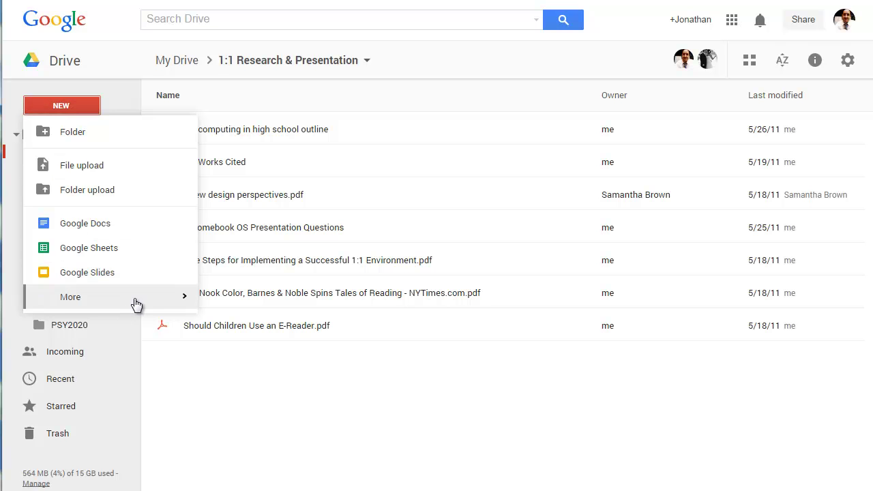
{"action": "mouse_move", "coordinate": [189, 296]}
{"action": "left_click", "coordinate": [236, 308]}
{"action": "left_click", "coordinate": [309, 274]}
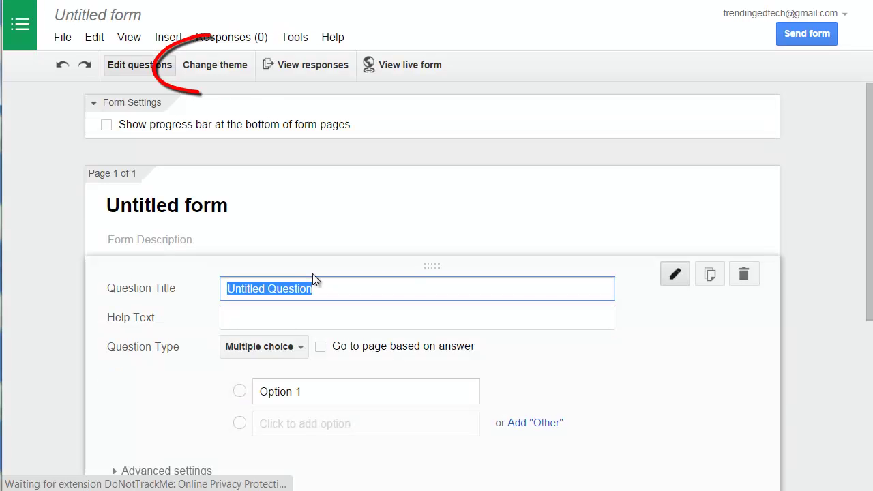
{"action": "left_click", "coordinate": [220, 71]}
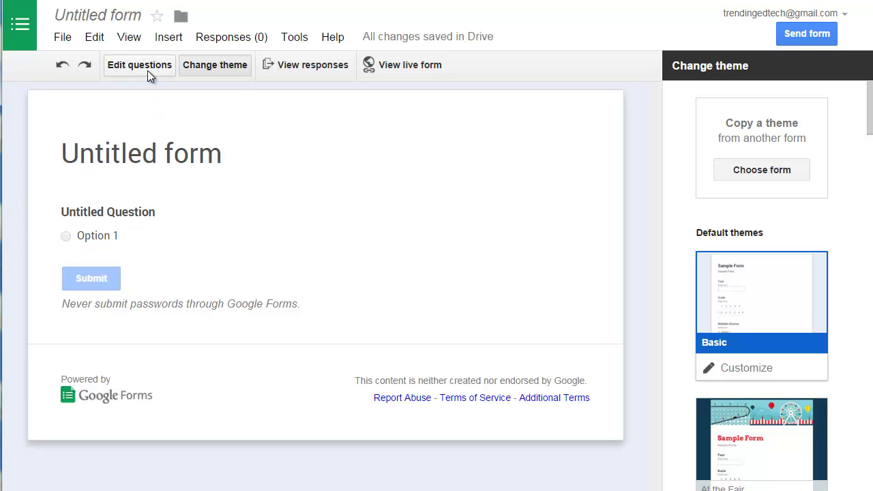
Rename the untitled form to "Basic Form New Theme".
{"action": "left_click", "coordinate": [114, 22]}
{"action": "type", "text": "Saj"}
{"action": "key", "text": "BackSpace"}
{"action": "key", "text": "BackSpace"}
{"action": "key", "text": "BackSpace"}
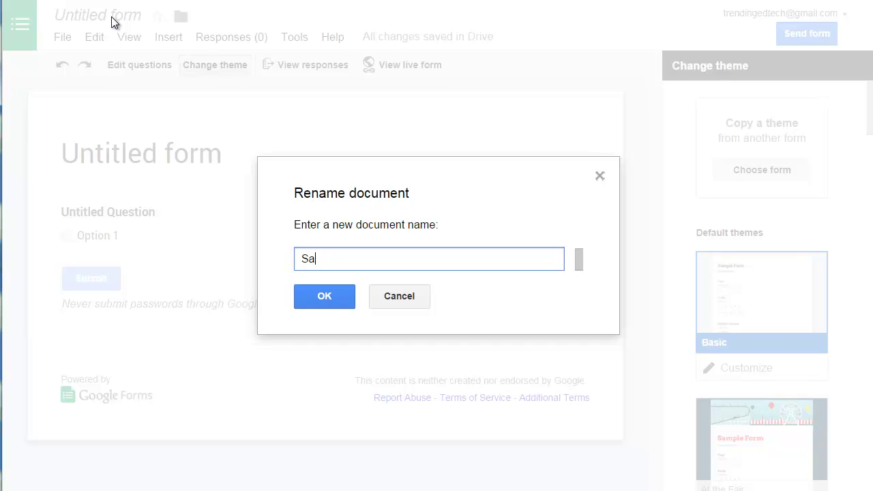
{"action": "type", "text": "Basic Form New Theme"}
{"action": "left_click", "coordinate": [328, 300]}
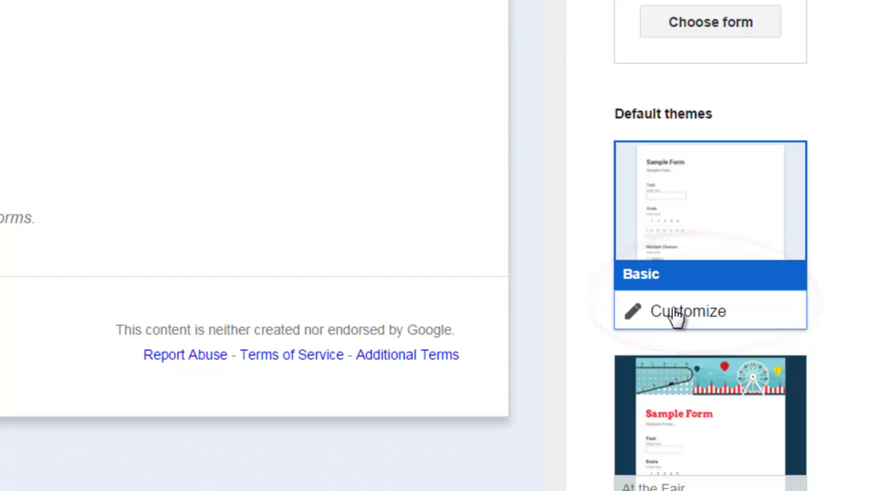
Customize the Basic theme with the yellow kayak illustration as its header image, fitted to the form's width.
{"action": "left_click", "coordinate": [675, 316]}
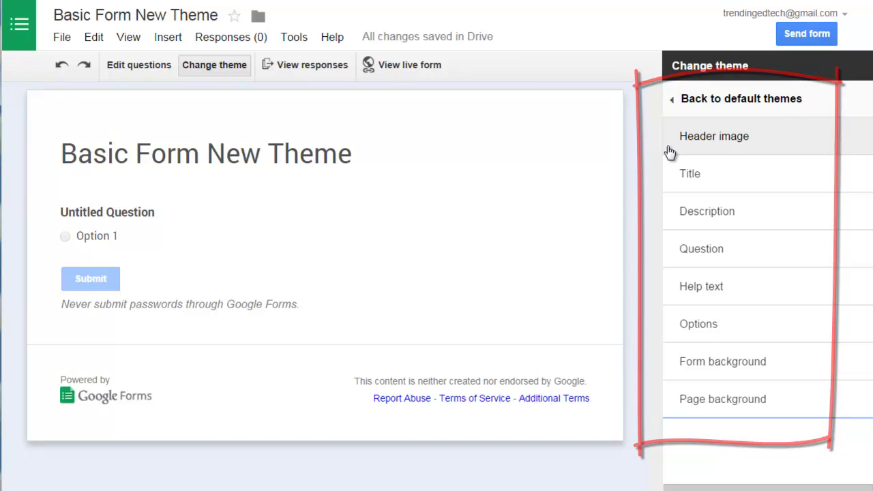
{"action": "left_click", "coordinate": [711, 145]}
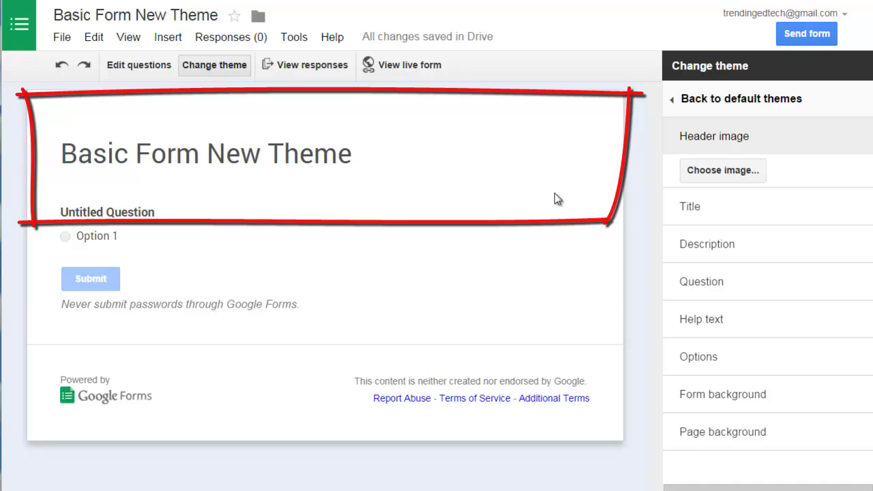
{"action": "left_click", "coordinate": [722, 170]}
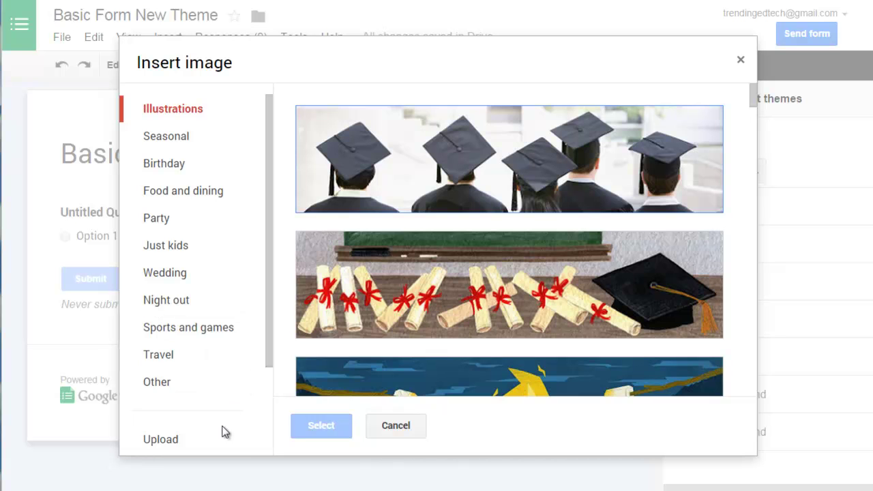
{"action": "left_click_drag", "start_coordinate": [272, 362], "coordinate": [267, 445]}
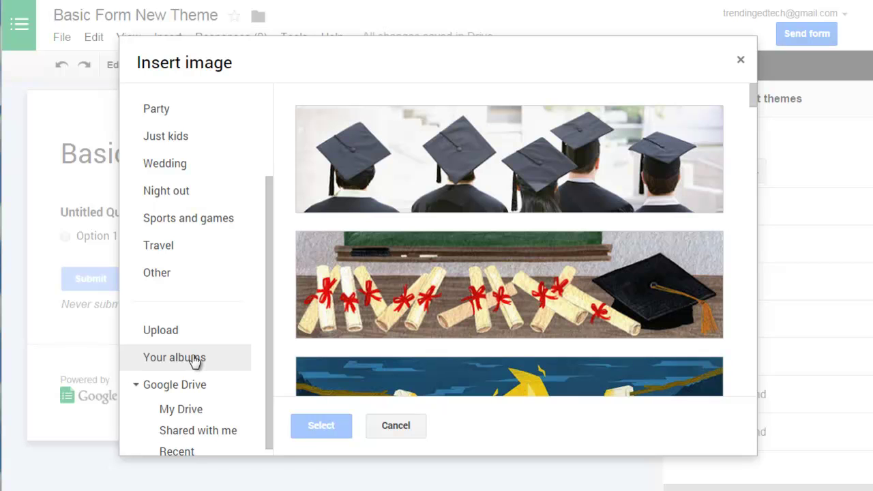
{"action": "left_click_drag", "start_coordinate": [267, 424], "coordinate": [270, 452]}
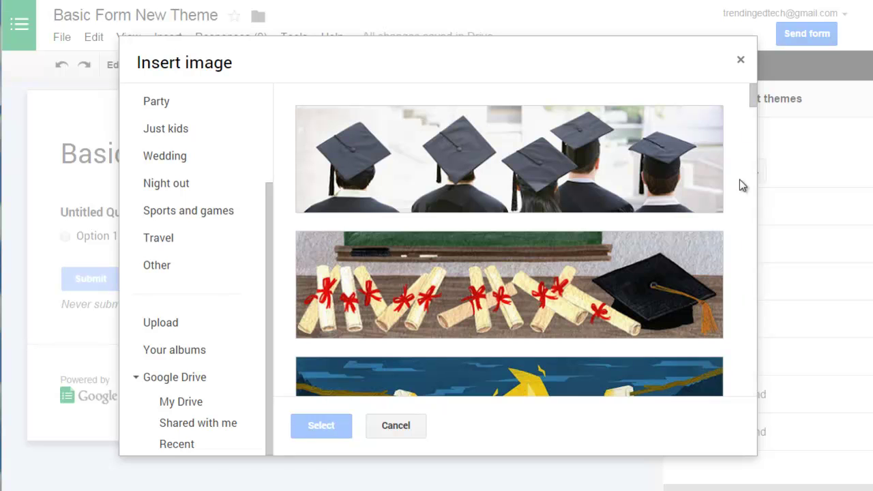
{"action": "left_click_drag", "start_coordinate": [751, 104], "coordinate": [753, 114]}
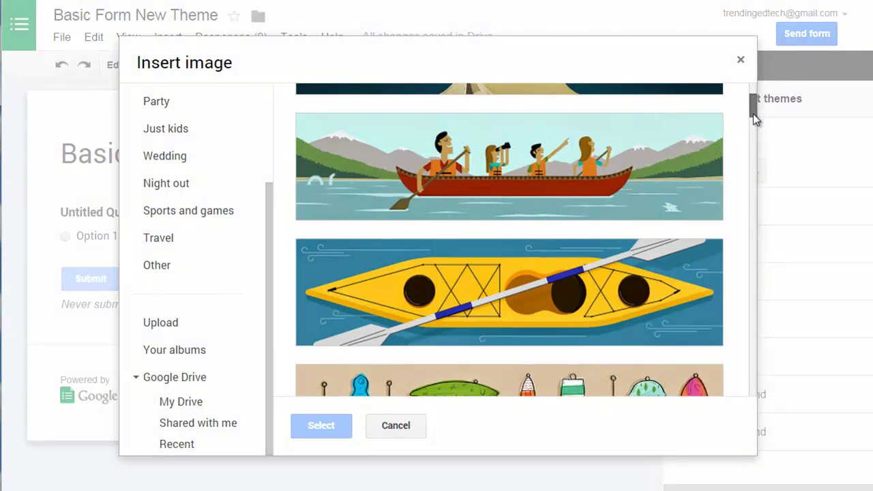
{"action": "left_click", "coordinate": [585, 274]}
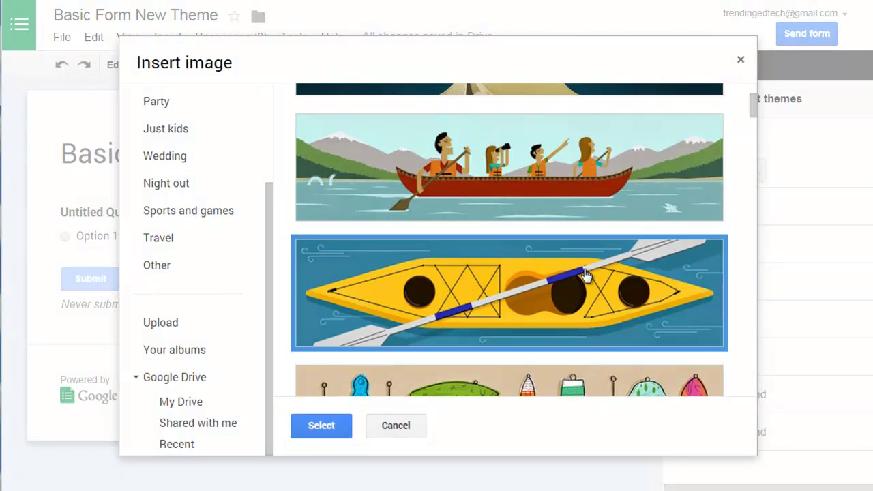
{"action": "left_click", "coordinate": [333, 426]}
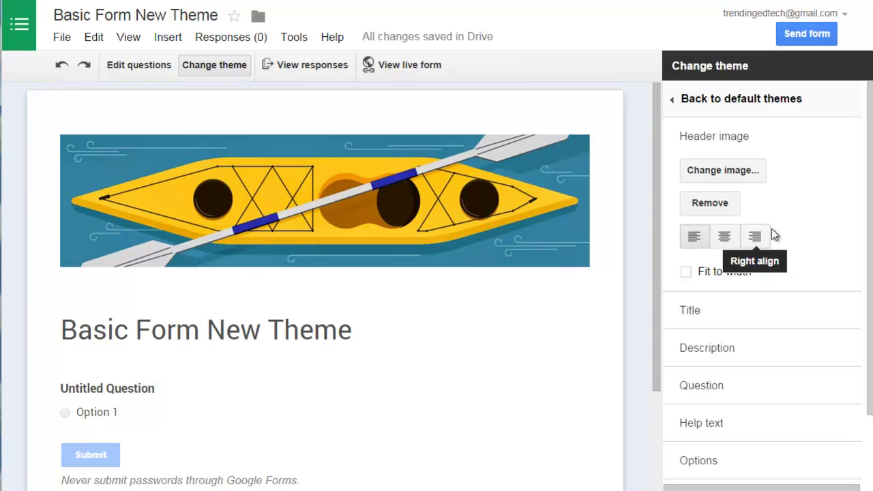
{"action": "left_click", "coordinate": [730, 271]}
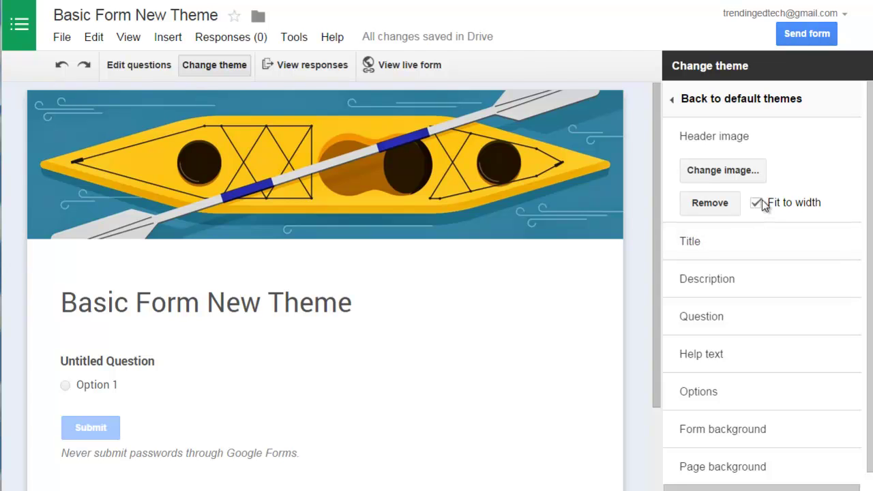
{"action": "left_click", "coordinate": [771, 143]}
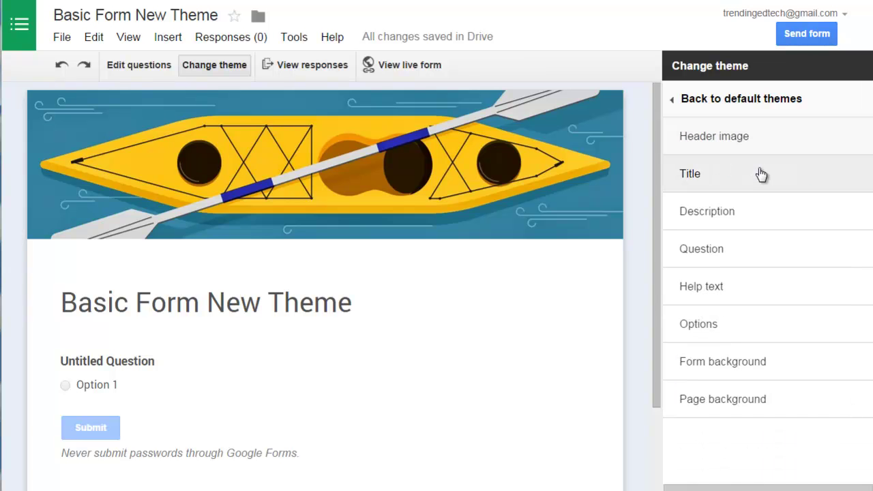
Set the form title's font to Impact and its text size to Large.
{"action": "left_click", "coordinate": [760, 173]}
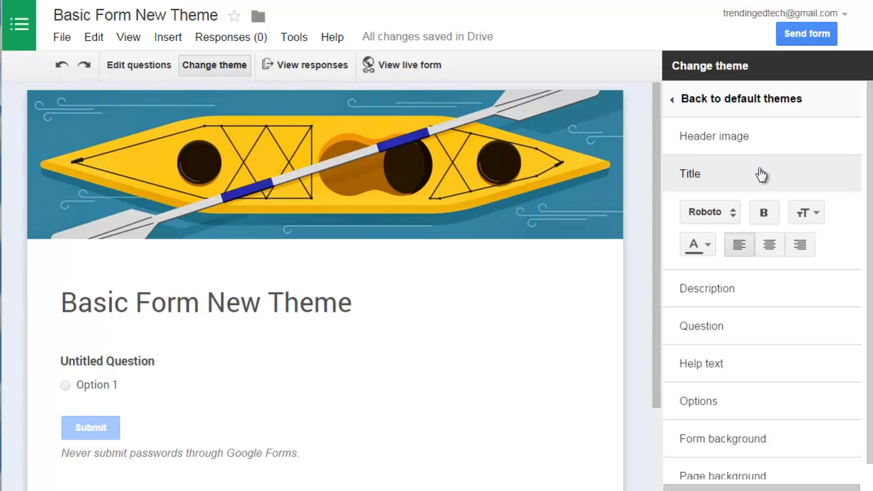
{"action": "left_click", "coordinate": [710, 216]}
{"action": "scroll", "coordinate": [723, 198], "scroll_direction": "down", "scroll_amount": 1}
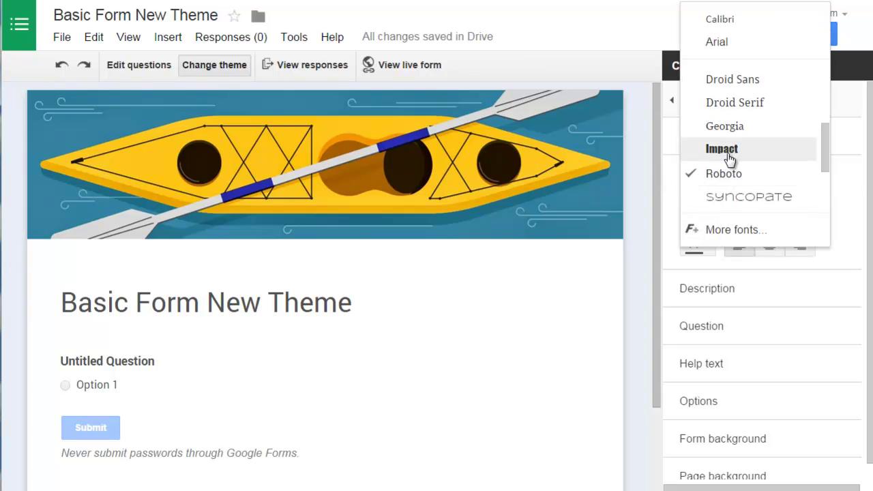
{"action": "left_click", "coordinate": [723, 150]}
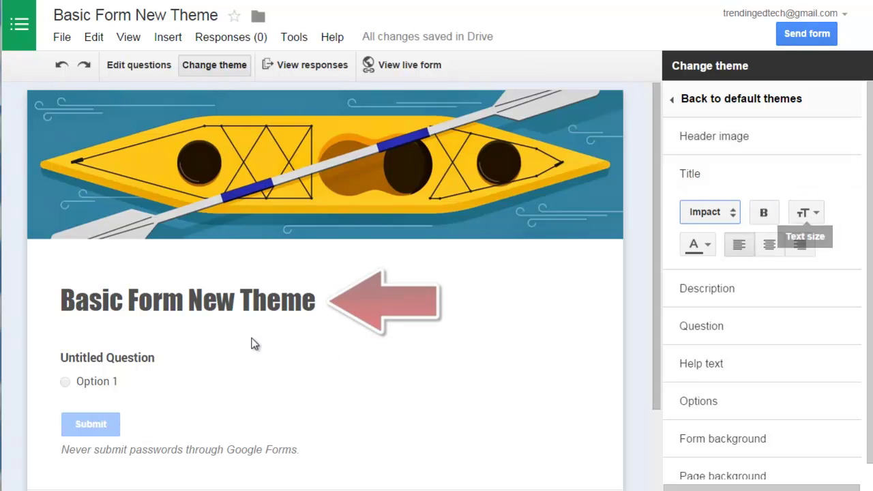
{"action": "left_click", "coordinate": [797, 219]}
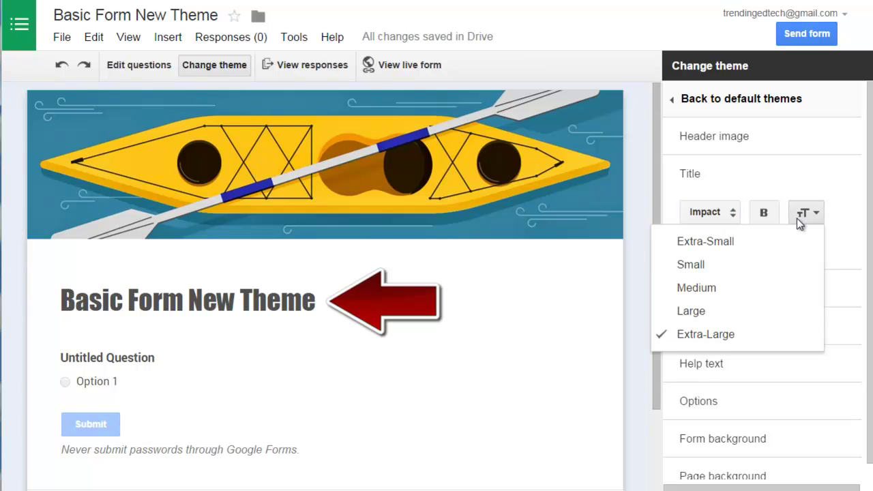
{"action": "left_click", "coordinate": [734, 313]}
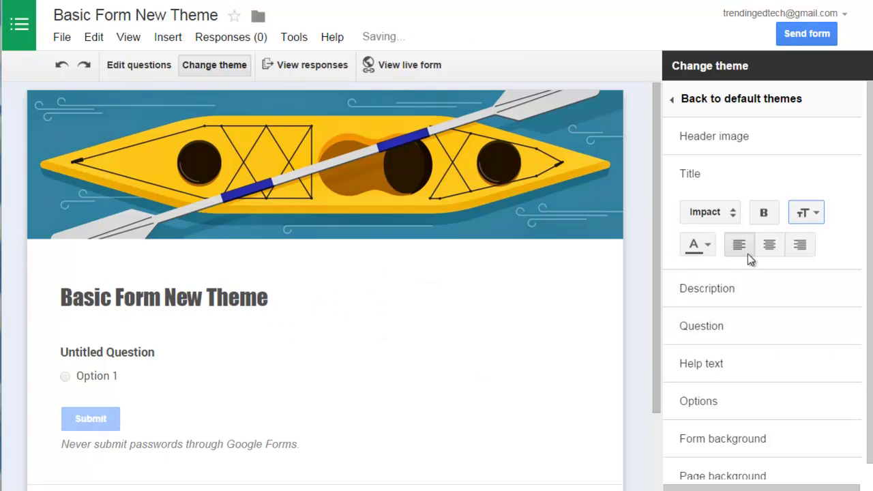
Try red for the form title's text and settle on dark teal as its color.
{"action": "left_click", "coordinate": [708, 244]}
{"action": "left_click", "coordinate": [714, 289]}
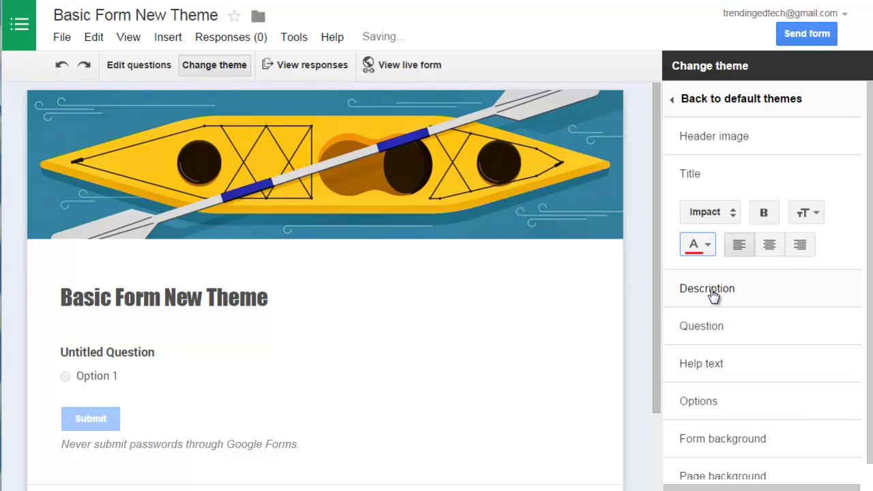
{"action": "left_click", "coordinate": [708, 247]}
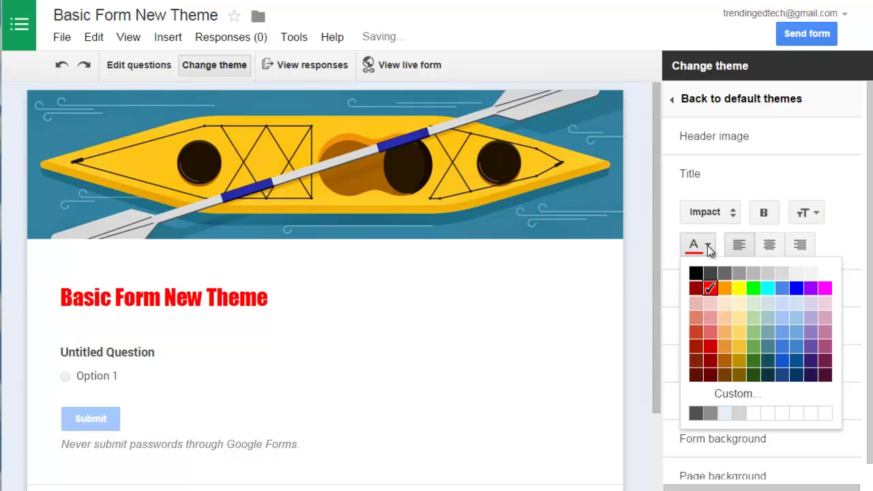
{"action": "left_click", "coordinate": [769, 360]}
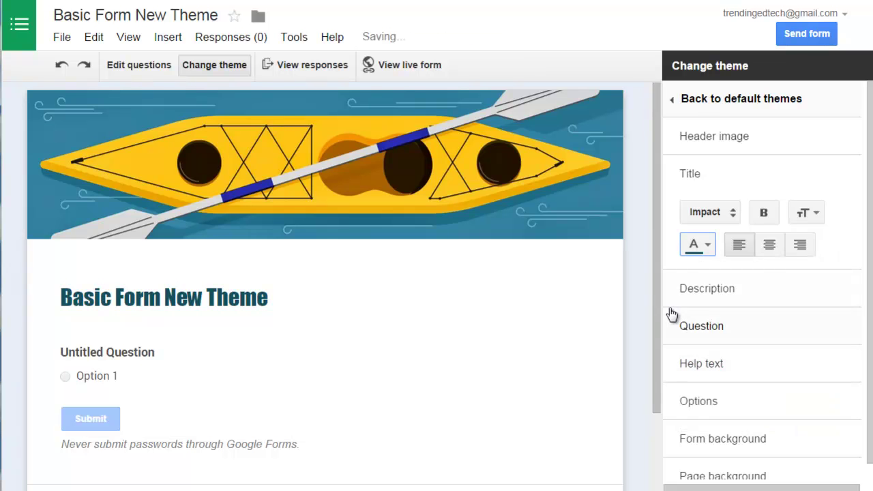
{"action": "left_click_drag", "start_coordinate": [658, 310], "coordinate": [658, 366]}
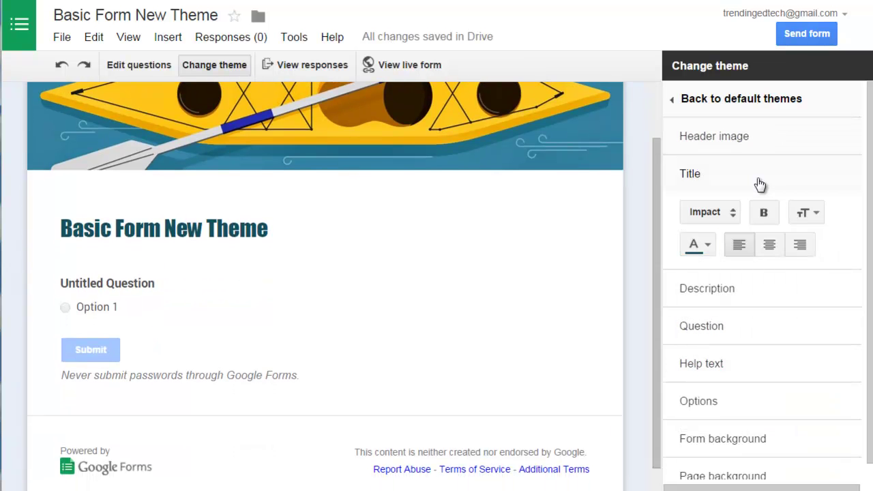
{"action": "left_click", "coordinate": [759, 179]}
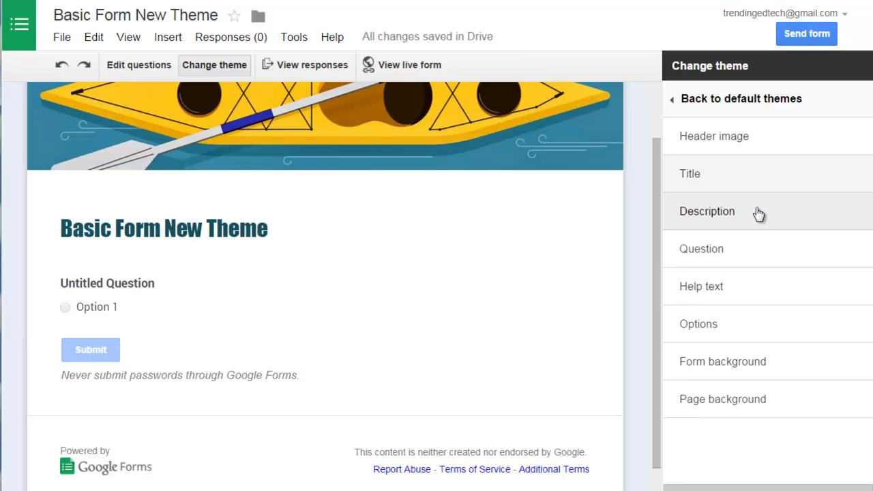
Center-align the form description text in the theme.
{"action": "left_click", "coordinate": [759, 214]}
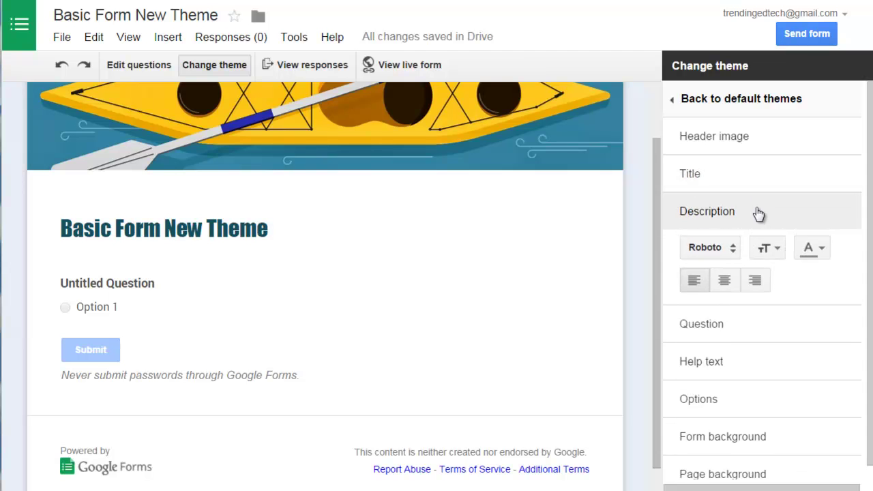
{"action": "left_click", "coordinate": [724, 286]}
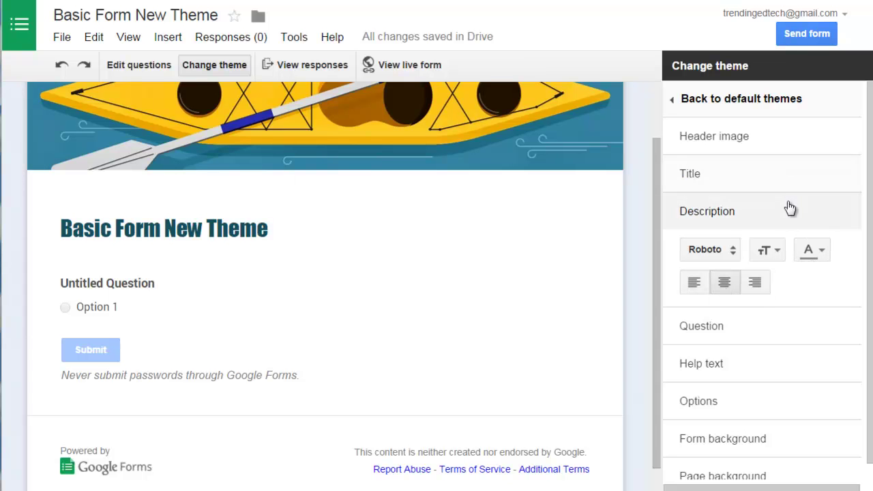
{"action": "left_click", "coordinate": [789, 208]}
Change the question text's font to Georgia.
{"action": "left_click", "coordinate": [779, 258]}
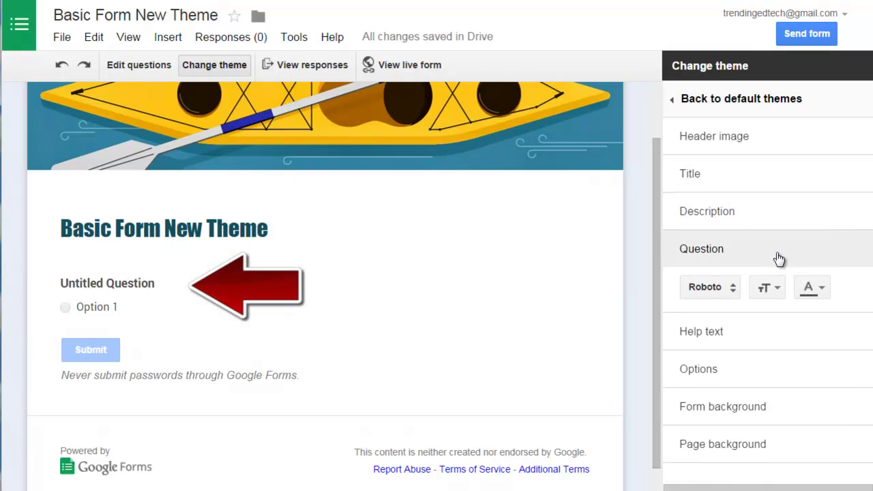
{"action": "left_click", "coordinate": [714, 291]}
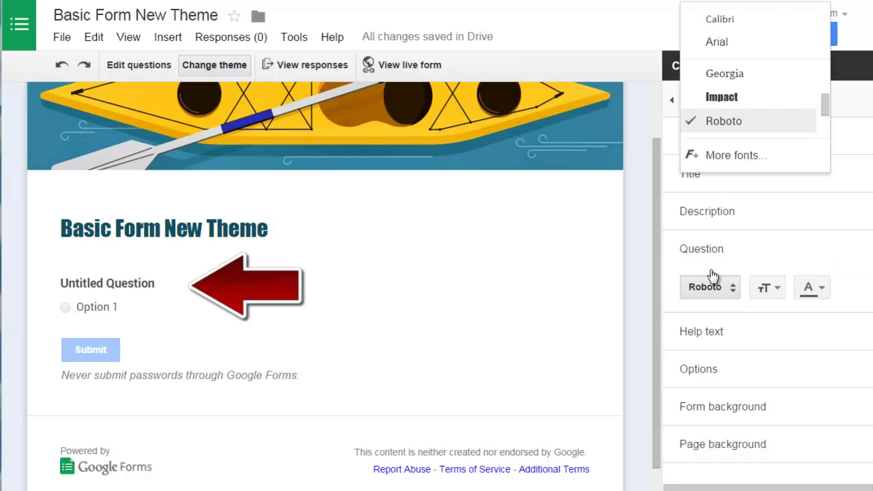
{"action": "left_click", "coordinate": [729, 75]}
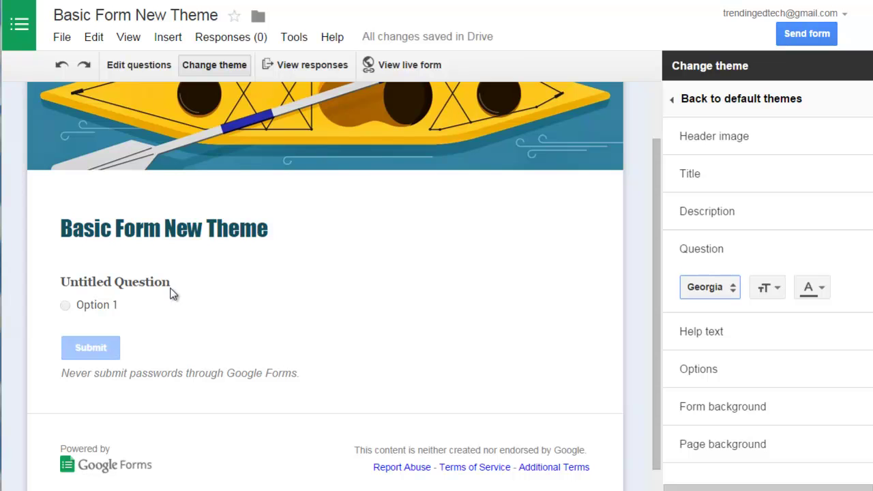
Try very dark teal and magenta for the question text and settle on cornflower blue as its color.
{"action": "left_click", "coordinate": [816, 293]}
{"action": "left_click", "coordinate": [760, 420]}
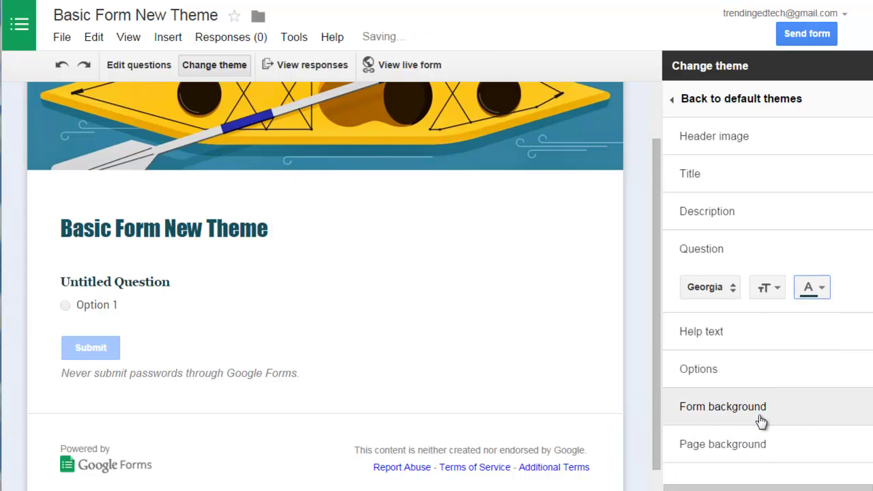
{"action": "left_click", "coordinate": [809, 289]}
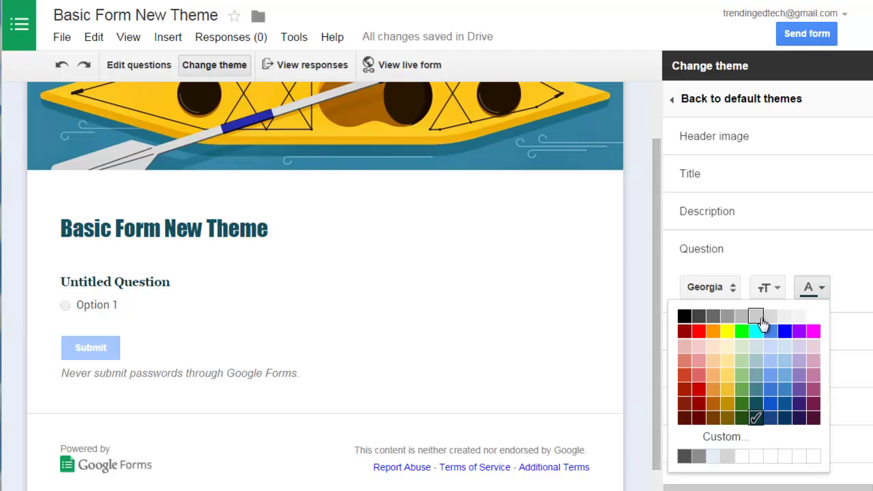
{"action": "left_click", "coordinate": [813, 331]}
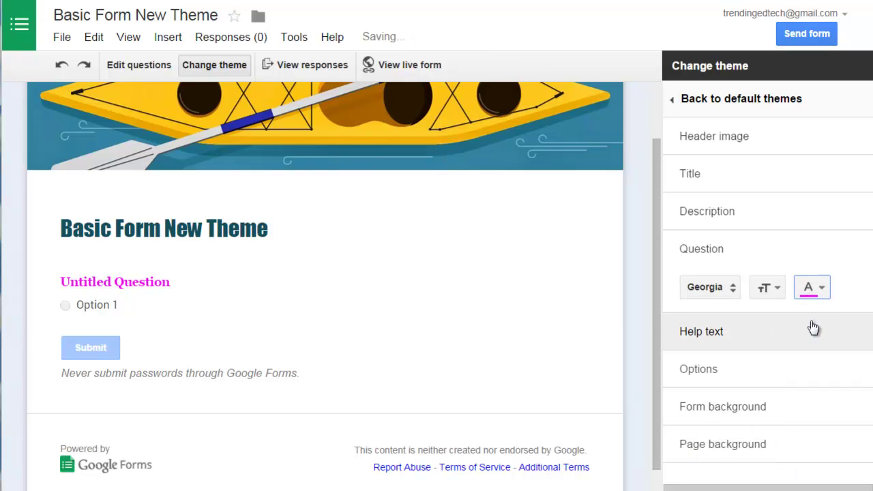
{"action": "left_click", "coordinate": [812, 292]}
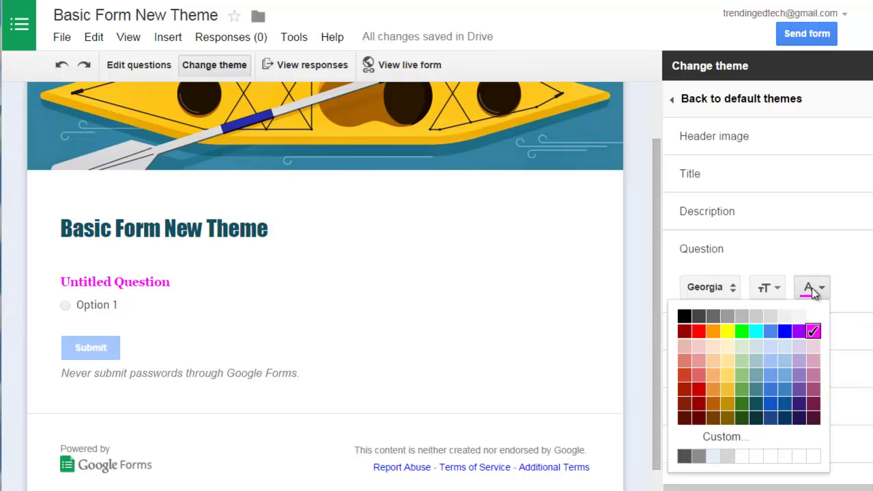
{"action": "left_click", "coordinate": [771, 332]}
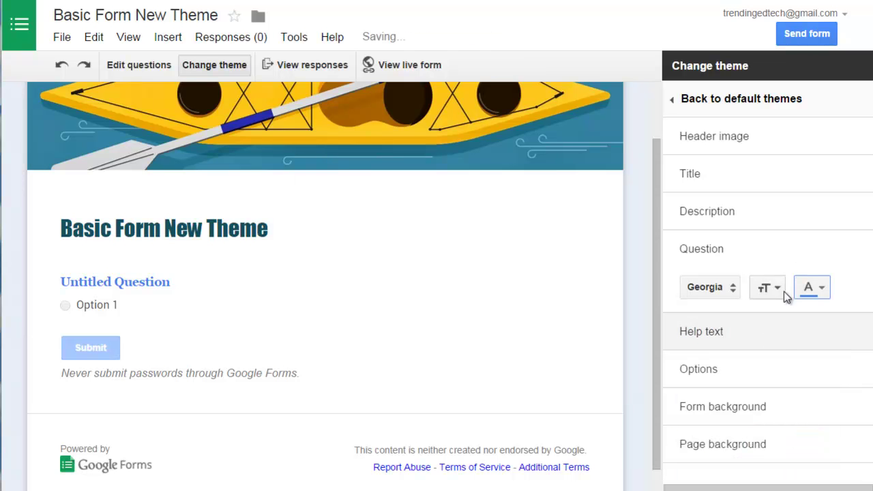
View the theme's font, size and color settings for the answer options.
{"action": "left_click", "coordinate": [766, 258]}
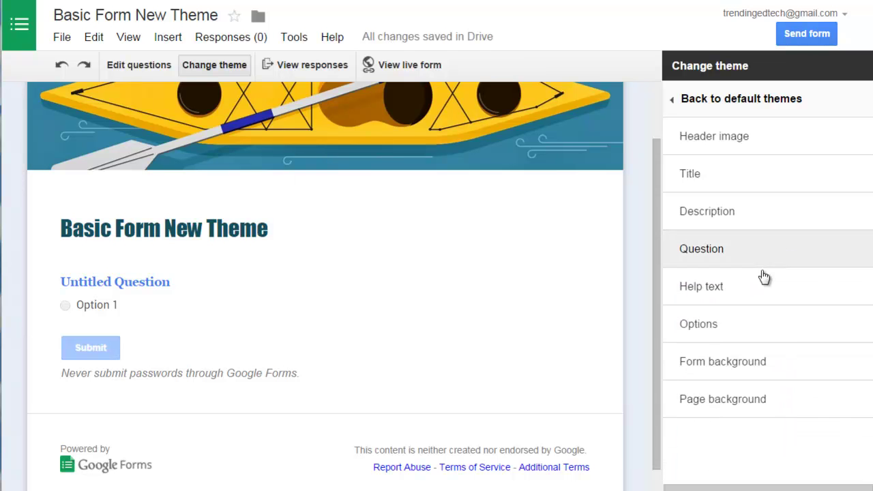
{"action": "left_click", "coordinate": [745, 334]}
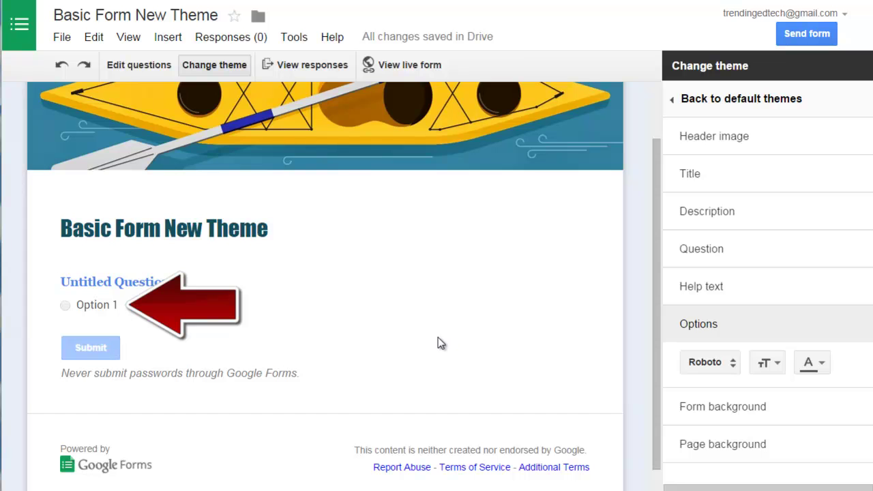
{"action": "left_click", "coordinate": [818, 330]}
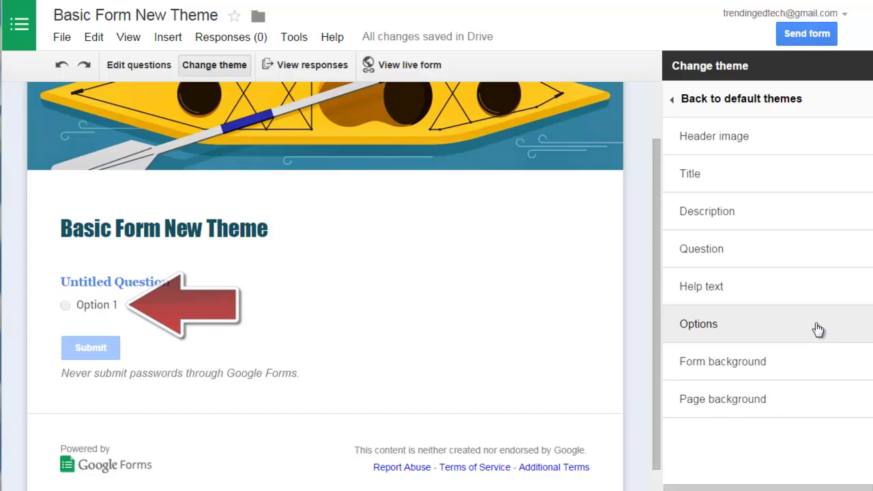
{"action": "left_click_drag", "start_coordinate": [657, 259], "coordinate": [657, 192]}
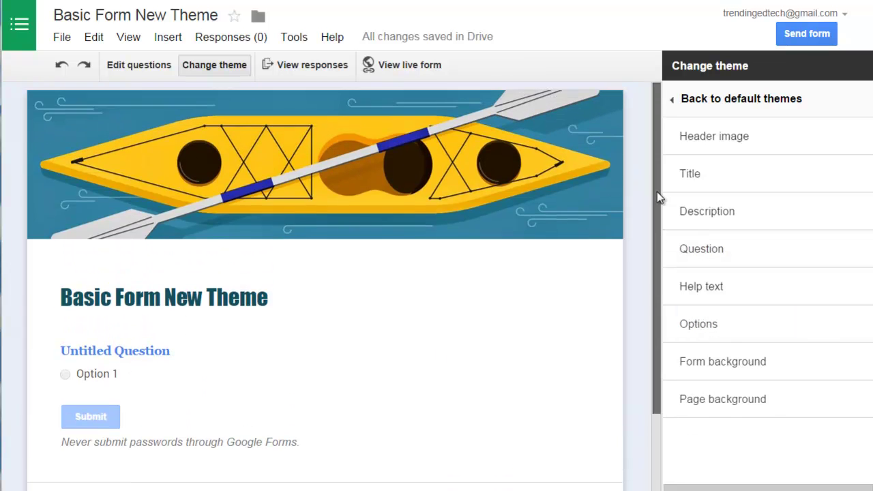
Try pale blue-gray, dark red and light gray for the form background and settle on pale yellow.
{"action": "left_click", "coordinate": [790, 367]}
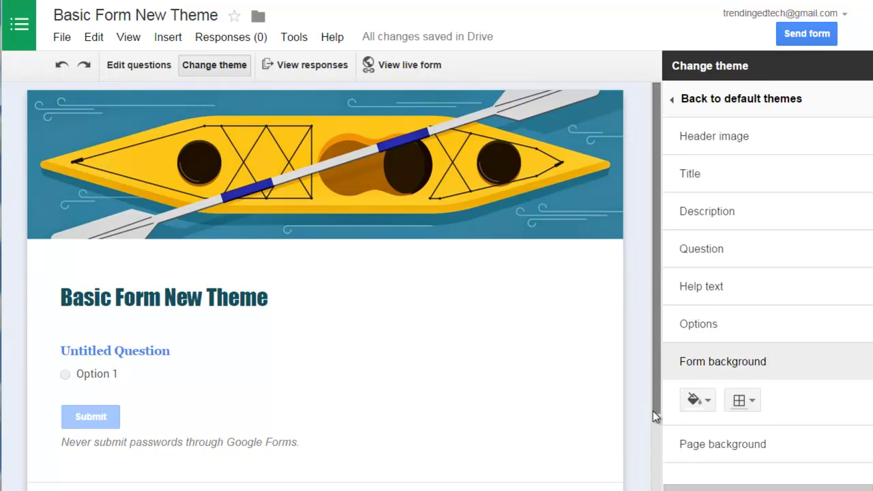
{"action": "left_click", "coordinate": [697, 400]}
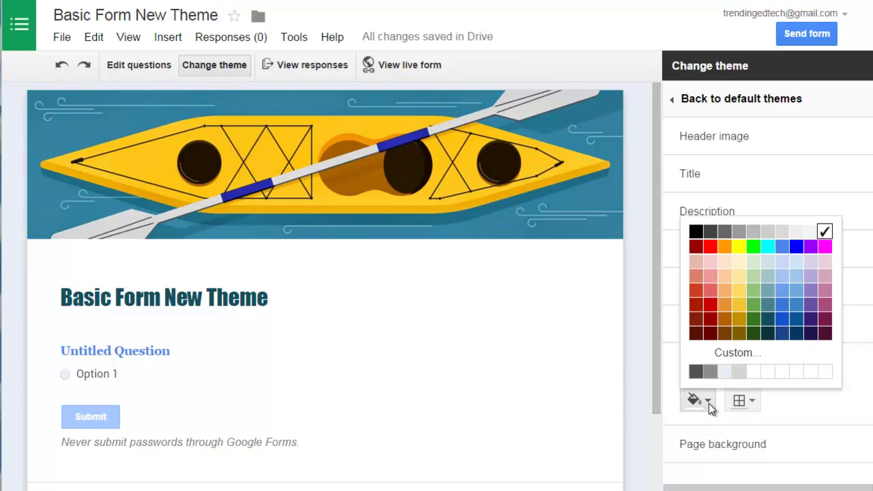
{"action": "left_click", "coordinate": [725, 372]}
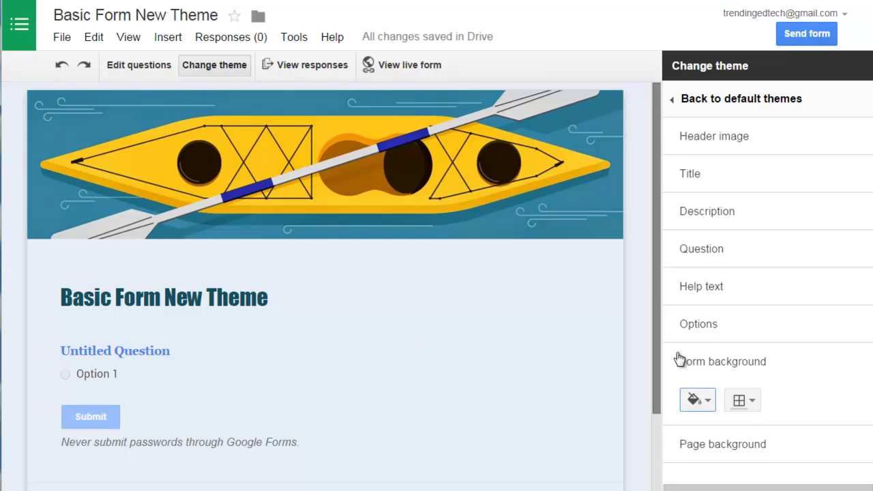
{"action": "left_click", "coordinate": [697, 400]}
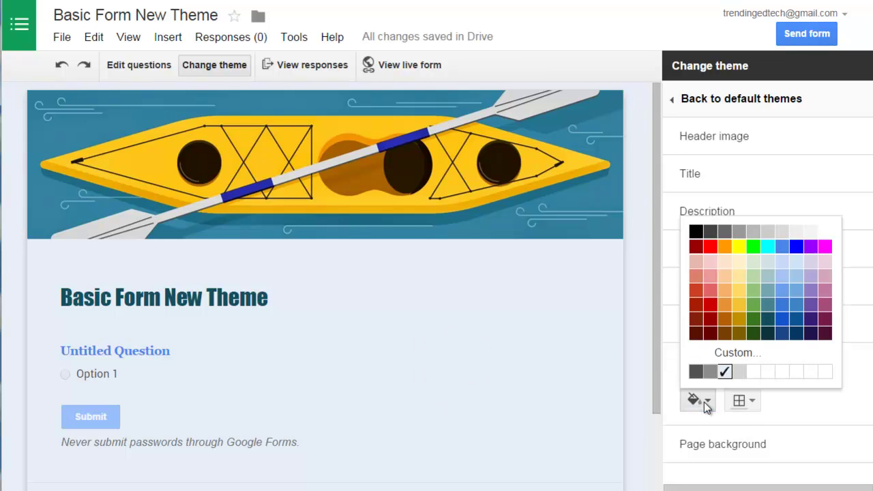
{"action": "left_click", "coordinate": [696, 332]}
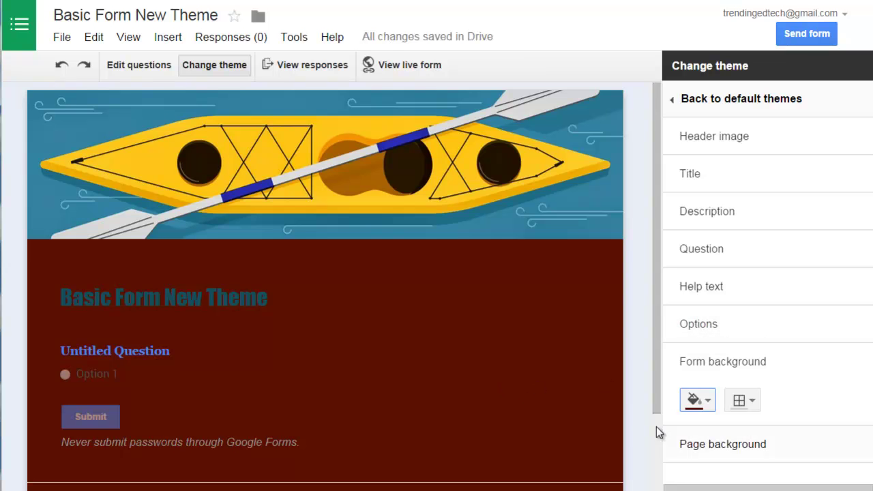
{"action": "left_click", "coordinate": [709, 405]}
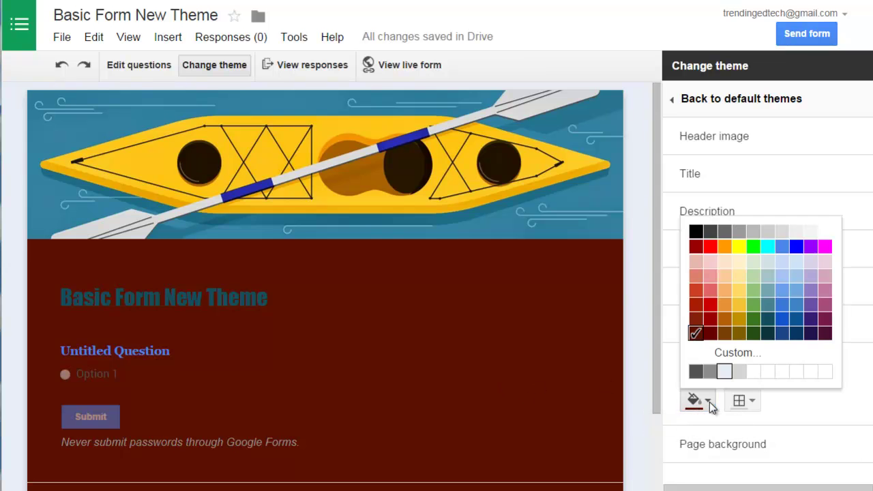
{"action": "left_click", "coordinate": [781, 232]}
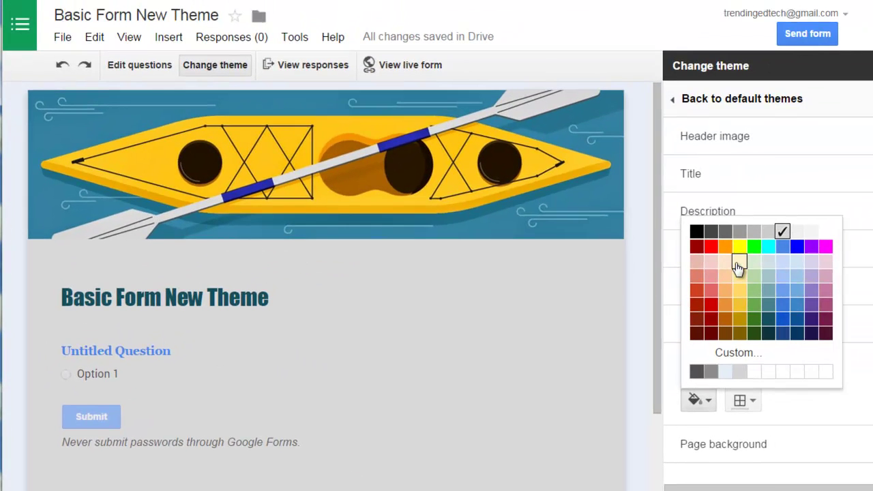
{"action": "left_click", "coordinate": [738, 263]}
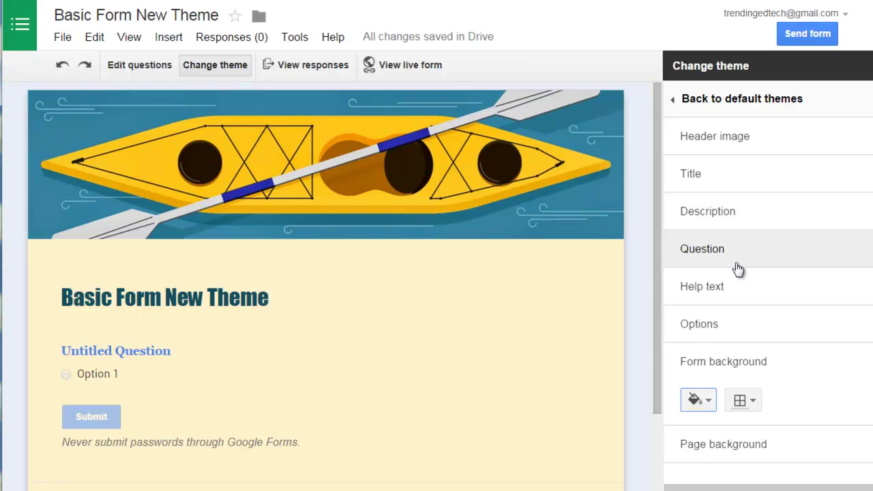
{"action": "left_click", "coordinate": [796, 360]}
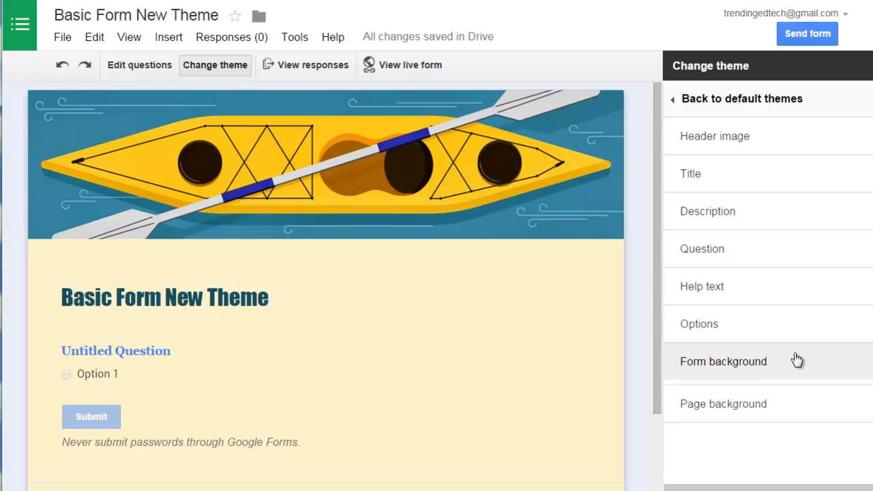
Set the page background image to the wood plank close-up from the Willow Room album.
{"action": "left_click", "coordinate": [786, 411]}
{"action": "left_click_drag", "start_coordinate": [658, 371], "coordinate": [658, 468]}
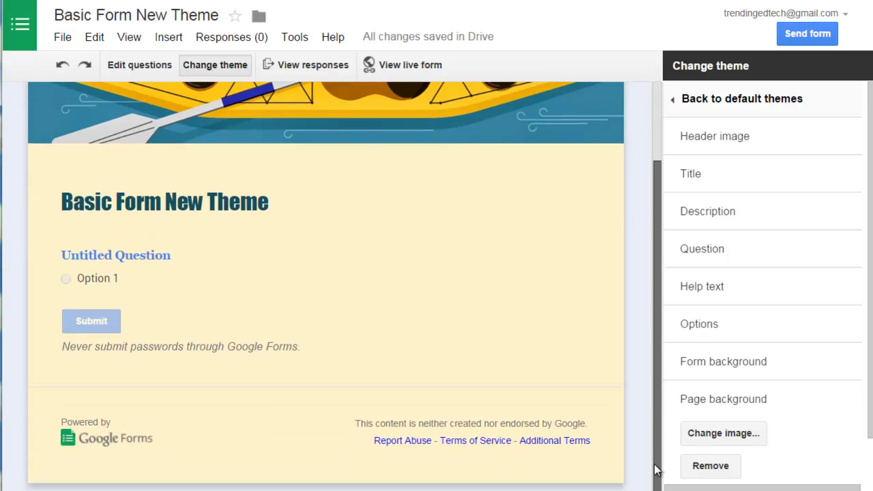
{"action": "left_click", "coordinate": [730, 436]}
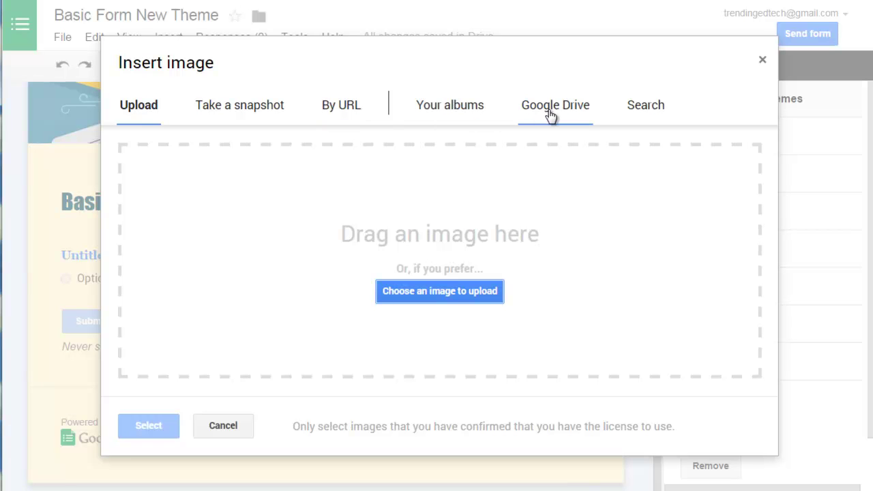
{"action": "left_click", "coordinate": [454, 105]}
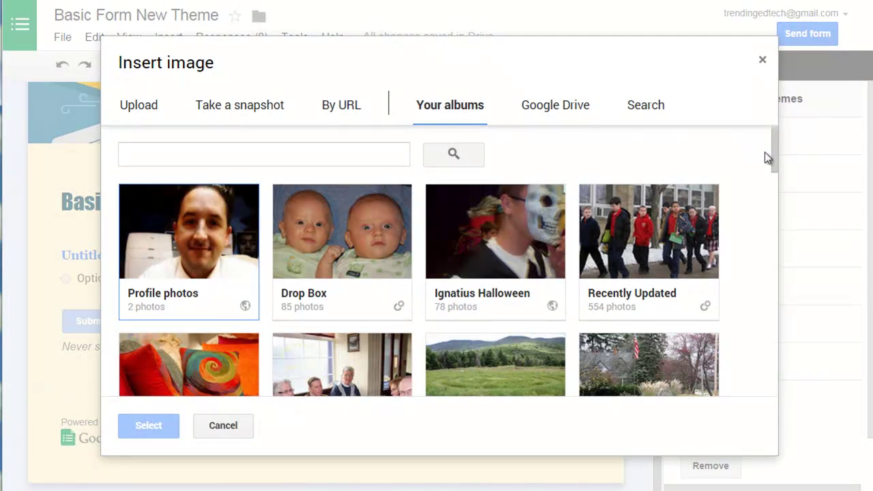
{"action": "left_click_drag", "start_coordinate": [775, 154], "coordinate": [777, 202]}
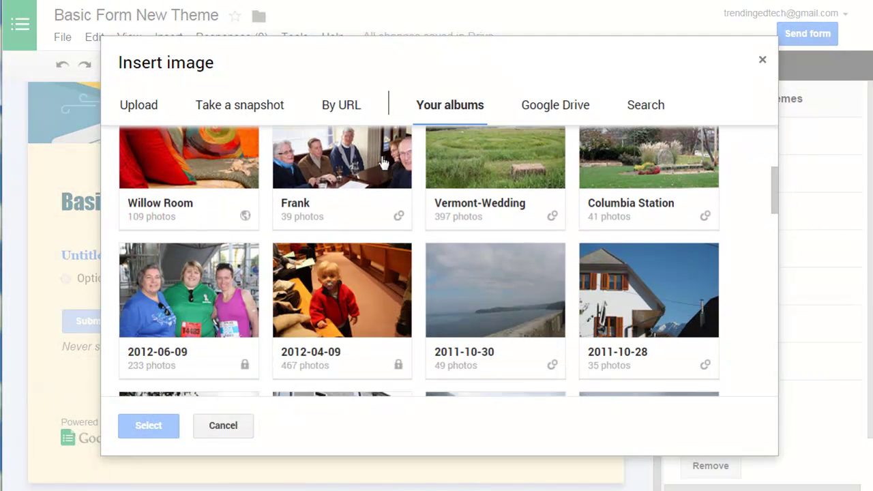
{"action": "left_click", "coordinate": [197, 153]}
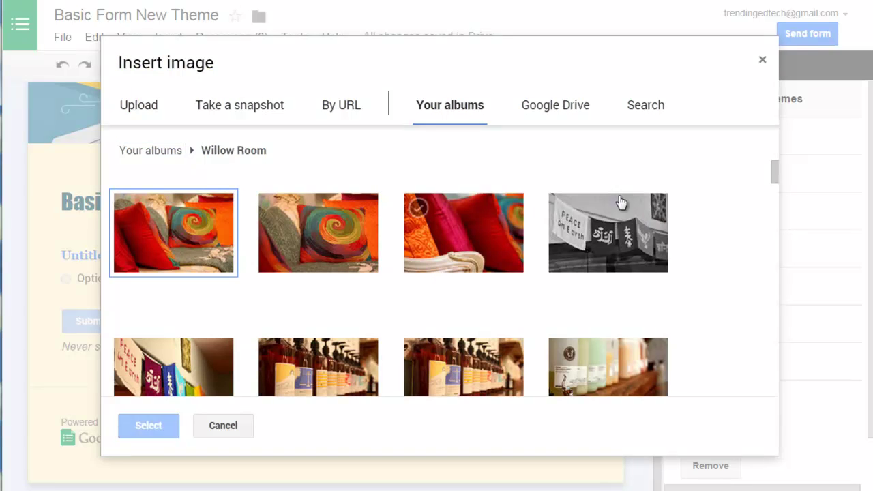
{"action": "scroll", "coordinate": [774, 178], "scroll_direction": "down", "scroll_amount": 10}
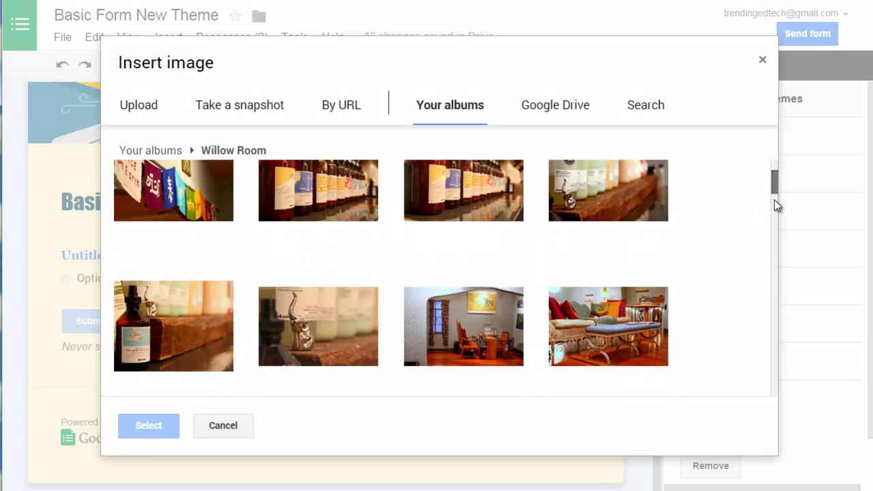
{"action": "scroll", "coordinate": [760, 261], "scroll_direction": "up", "scroll_amount": 1}
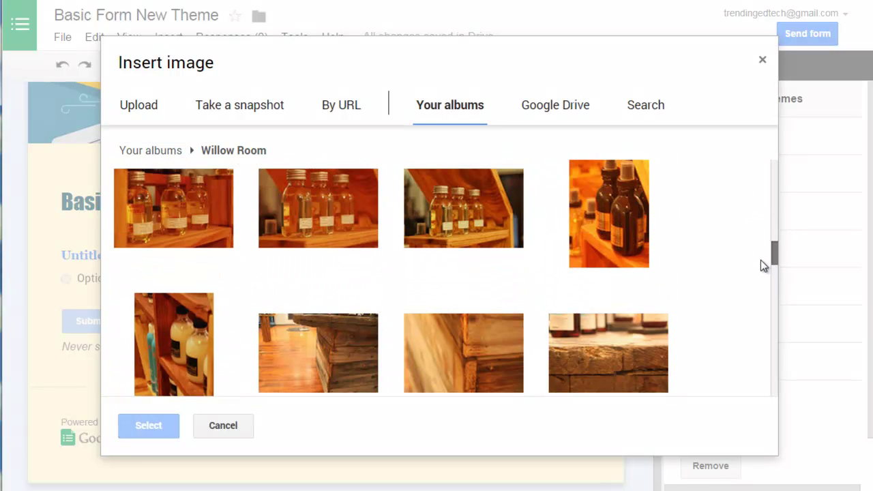
{"action": "left_click", "coordinate": [468, 356]}
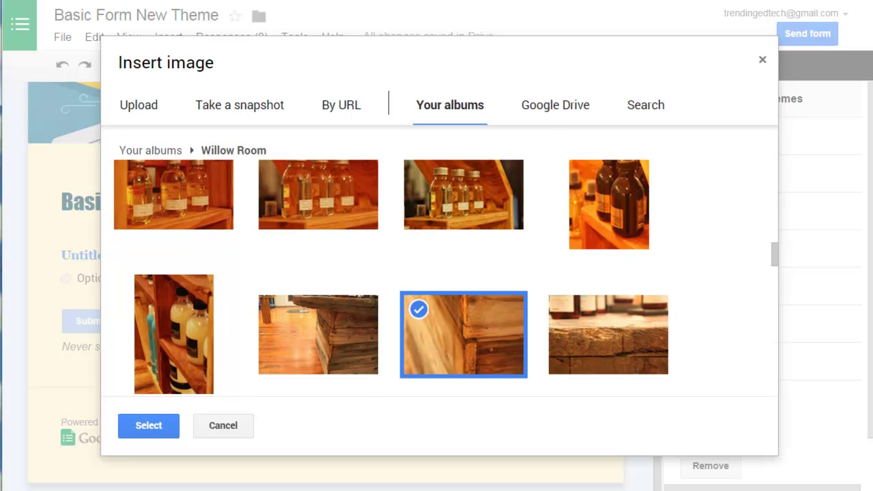
{"action": "left_click", "coordinate": [156, 426]}
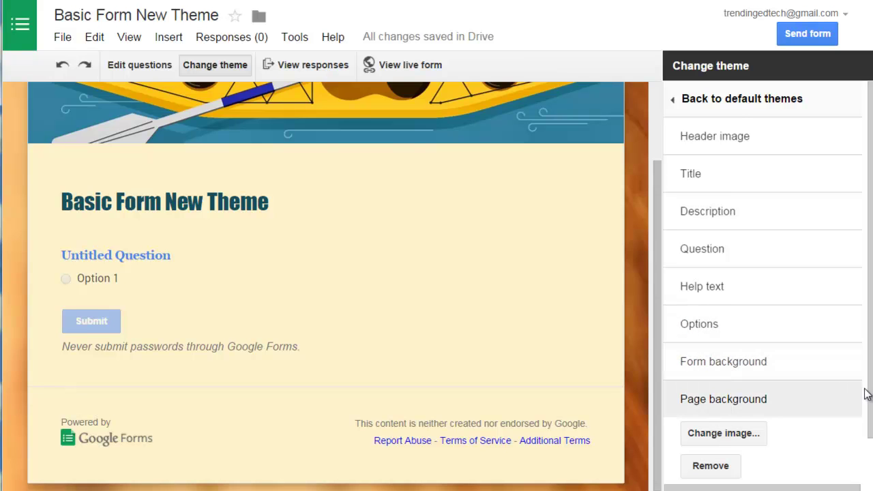
Replace the page background image with the Willow Room album's close-up of pink and red cushions on a chair.
{"action": "scroll", "coordinate": [870, 399], "scroll_direction": "down", "scroll_amount": 1}
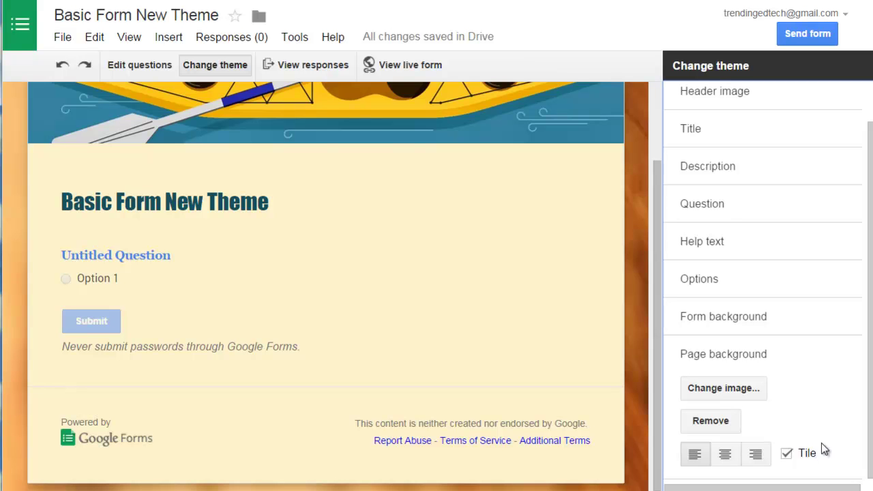
{"action": "left_click_drag", "start_coordinate": [871, 273], "coordinate": [872, 273]}
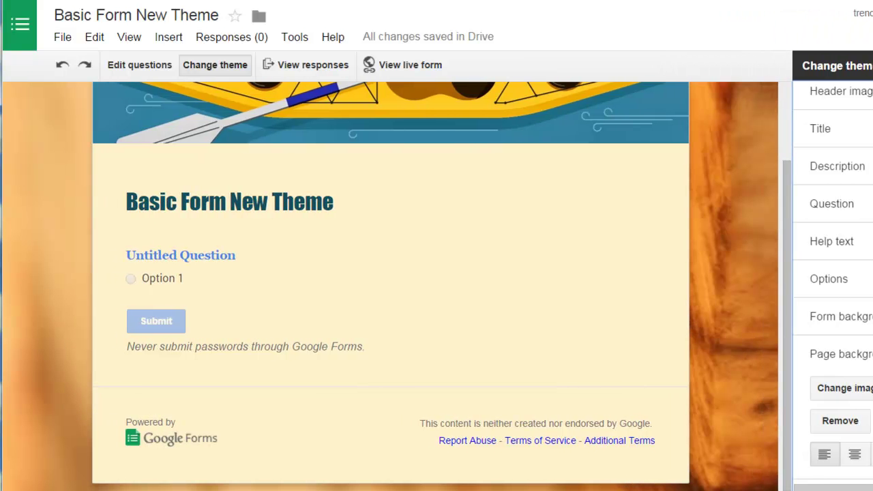
{"action": "left_click_drag", "start_coordinate": [785, 365], "coordinate": [790, 273]}
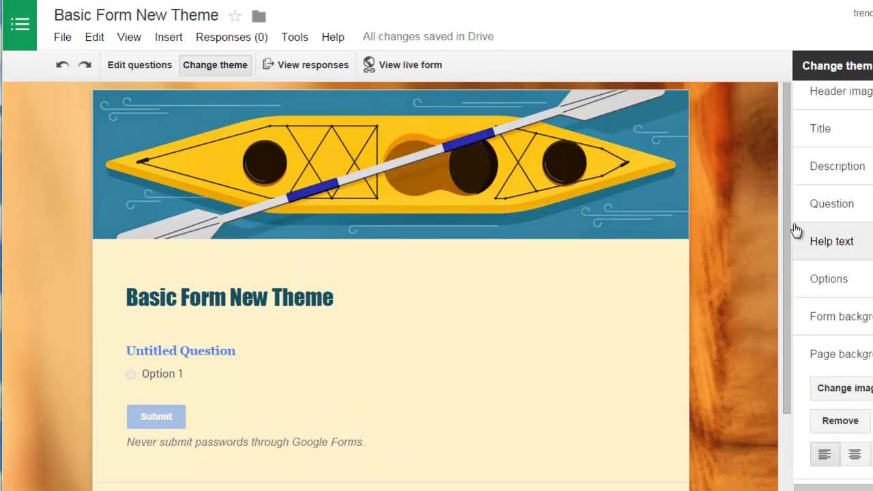
{"action": "left_click", "coordinate": [846, 389]}
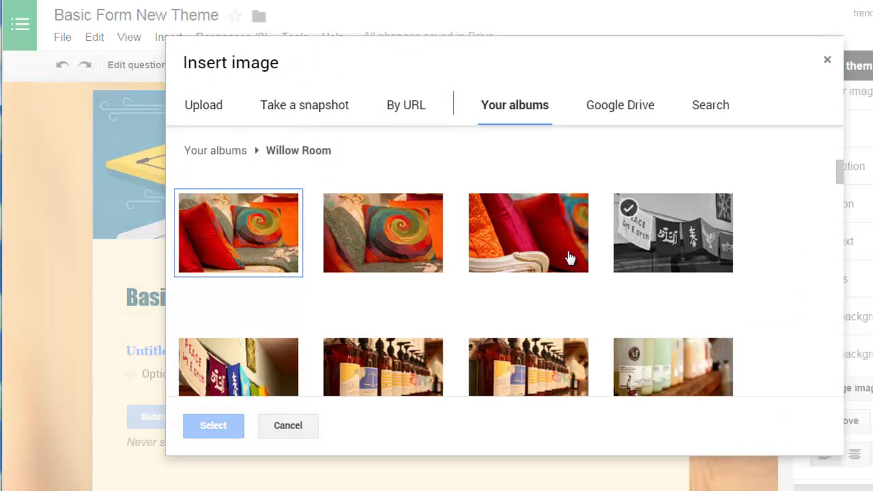
{"action": "left_click", "coordinate": [529, 238]}
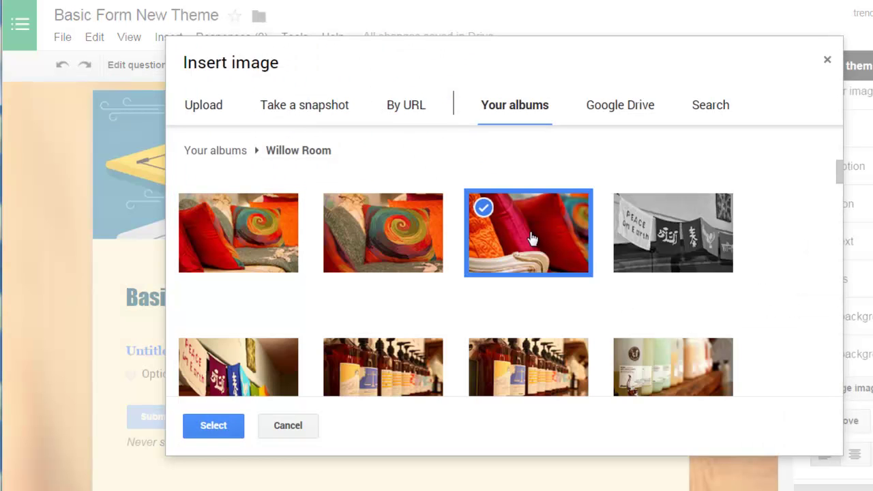
{"action": "left_click", "coordinate": [205, 425]}
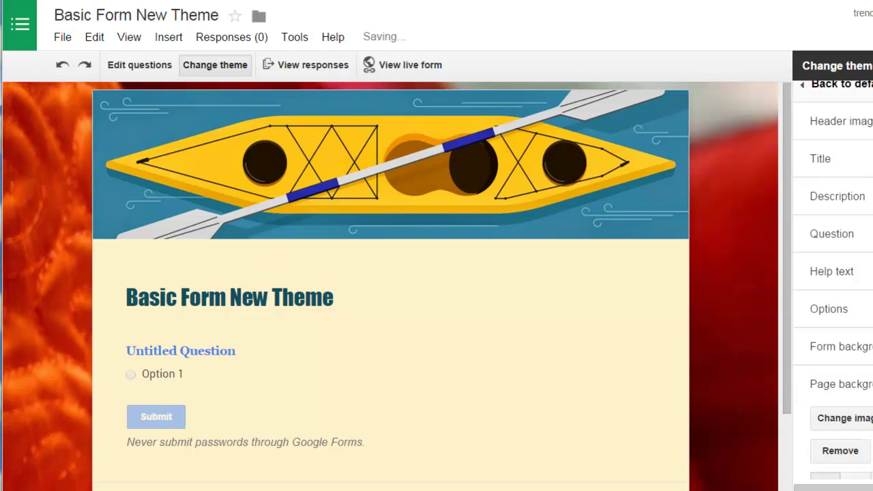
Leave the custom theme's settings and return to the overview of available themes.
{"action": "scroll", "coordinate": [832, 280], "scroll_direction": "down", "scroll_amount": 1}
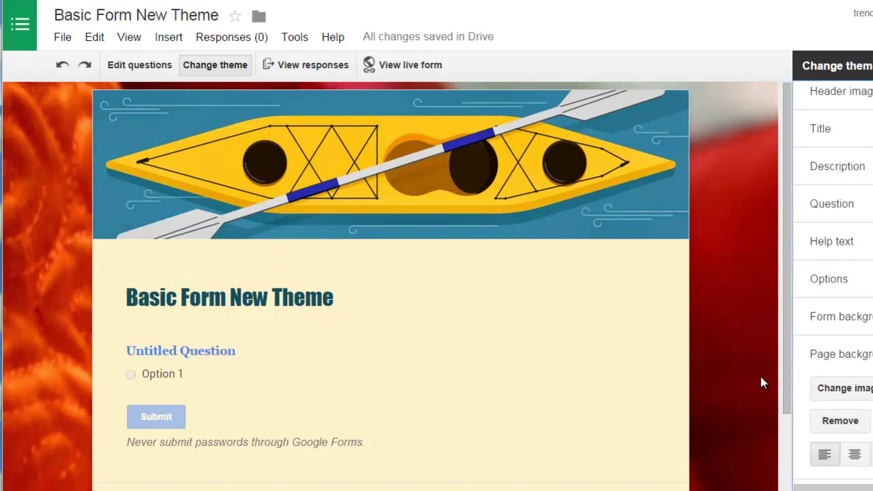
{"action": "scroll", "coordinate": [785, 392], "scroll_direction": "down", "scroll_amount": 2}
{"action": "scroll", "coordinate": [785, 392], "scroll_direction": "up", "scroll_amount": 2}
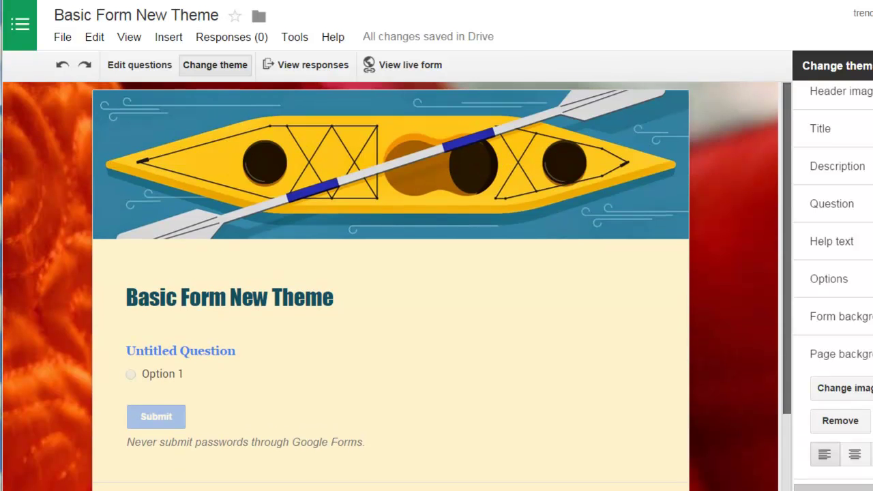
{"action": "scroll", "coordinate": [785, 392], "scroll_direction": "down", "scroll_amount": 2}
{"action": "scroll", "coordinate": [764, 413], "scroll_direction": "up", "scroll_amount": 1}
{"action": "scroll", "coordinate": [777, 342], "scroll_direction": "up", "scroll_amount": 2}
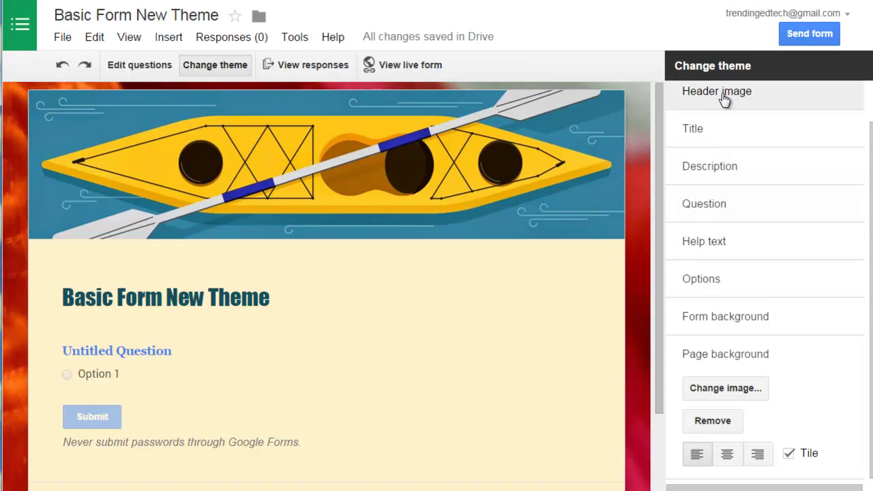
{"action": "scroll", "coordinate": [804, 113], "scroll_direction": "up", "scroll_amount": 2}
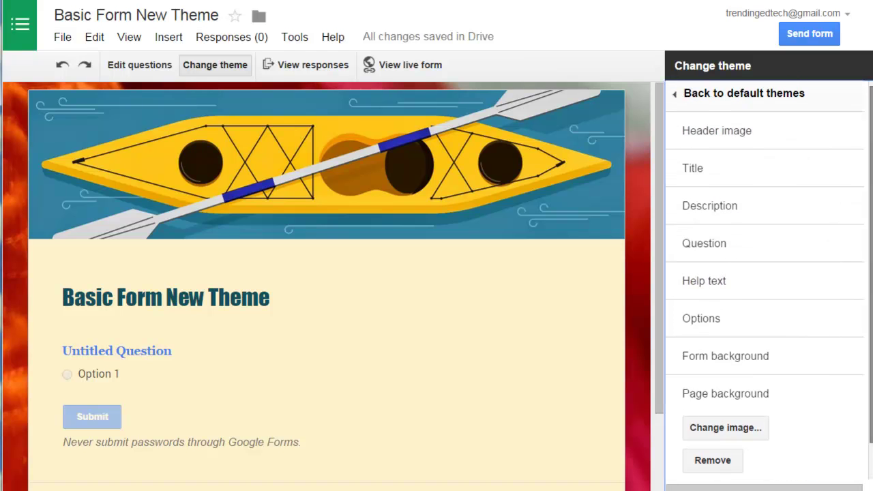
{"action": "left_click", "coordinate": [760, 94]}
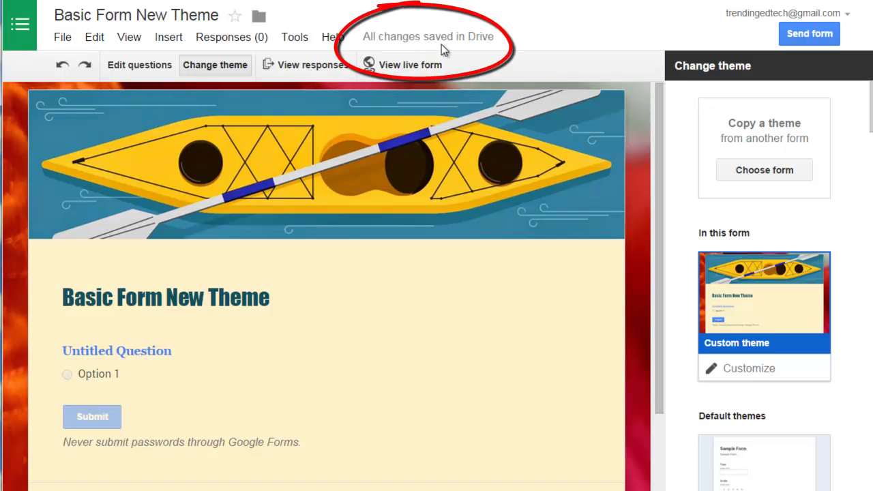
{"action": "mouse_move", "coordinate": [475, 42]}
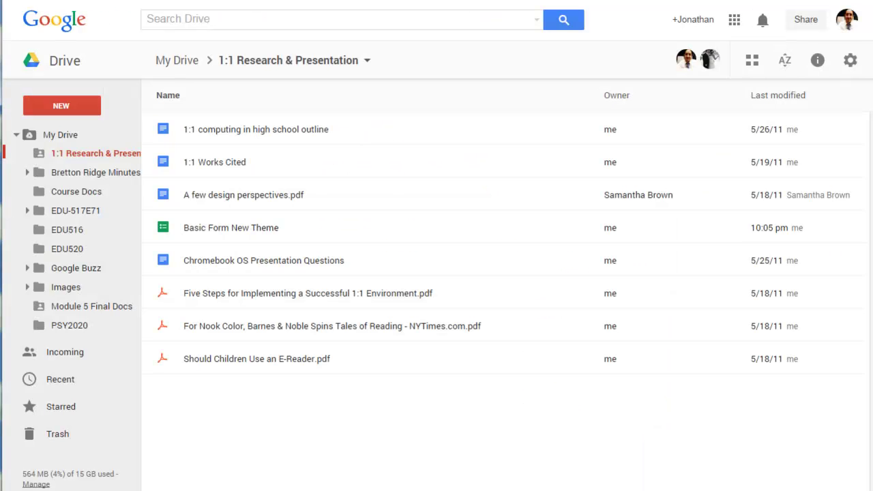
Create a new Google Form in the shared 1:1 Research & Presentation folder, accepting the folder's sharing permissions.
{"action": "left_click", "coordinate": [60, 109]}
{"action": "mouse_move", "coordinate": [70, 297]}
{"action": "left_click", "coordinate": [236, 306]}
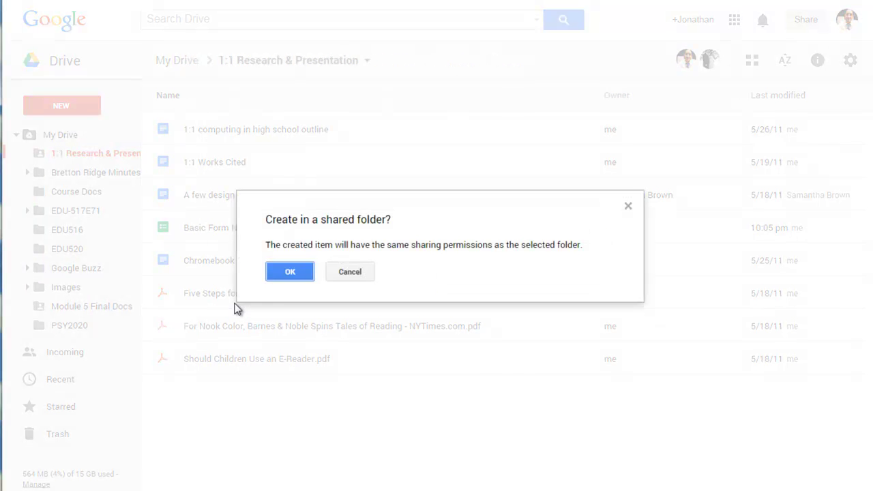
{"action": "left_click", "coordinate": [290, 275]}
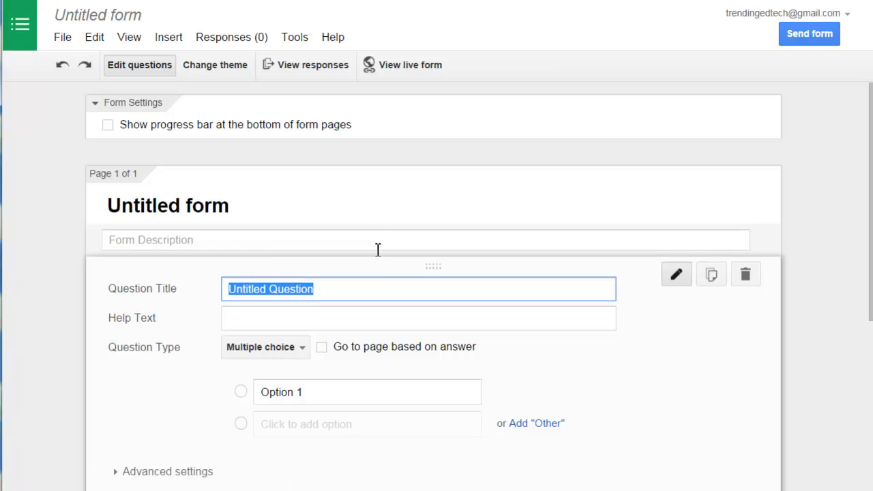
Copy the theme of the existing form Basic Form New Theme onto the new untitled form and look over the preview.
{"action": "left_click", "coordinate": [211, 69]}
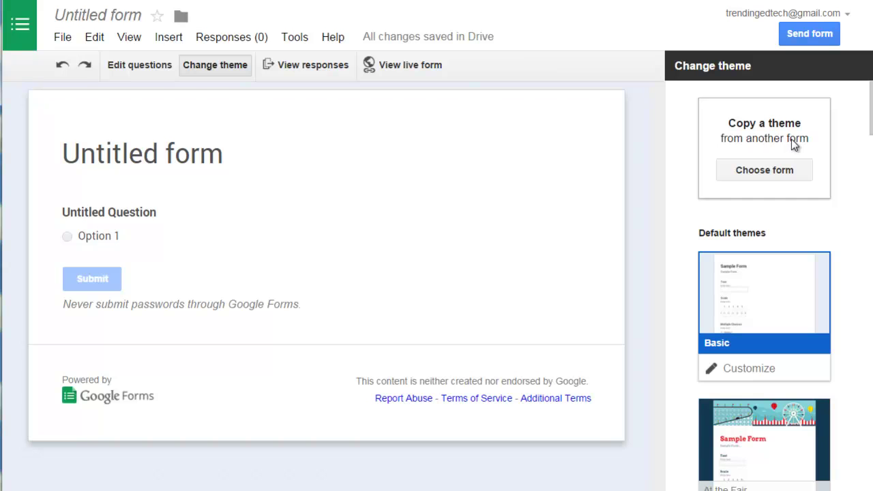
{"action": "left_click", "coordinate": [752, 173]}
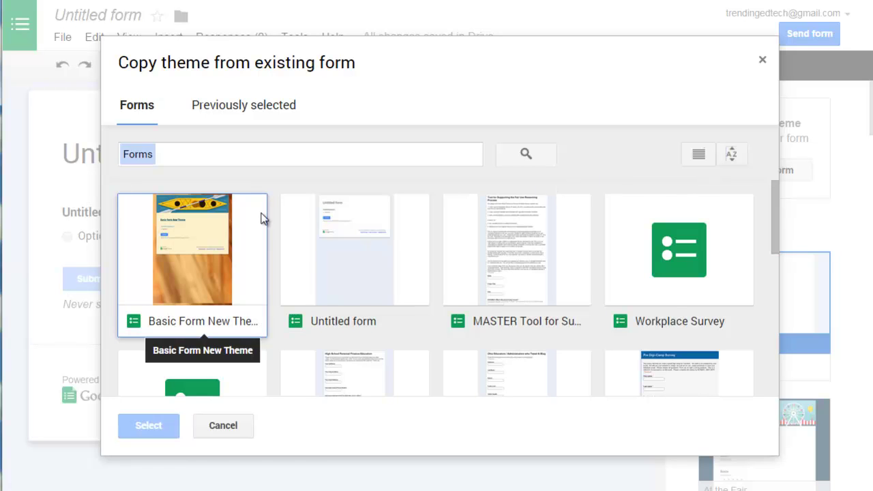
{"action": "left_click", "coordinate": [189, 292]}
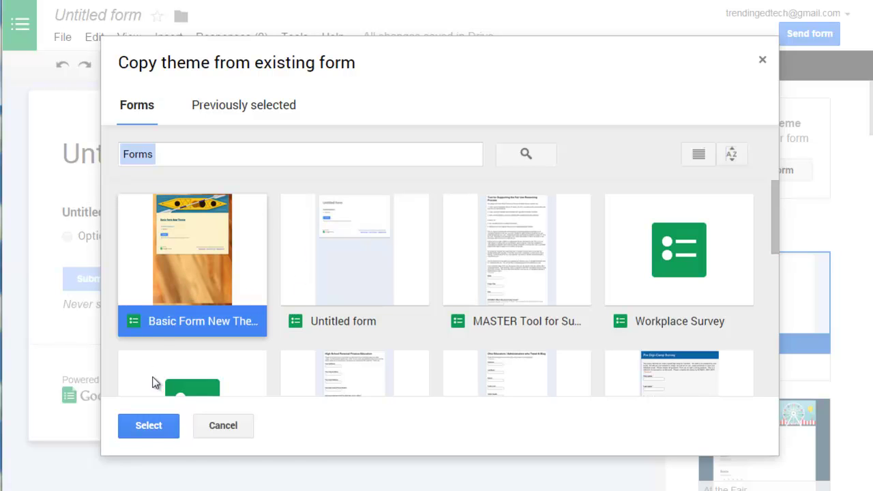
{"action": "left_click", "coordinate": [147, 426]}
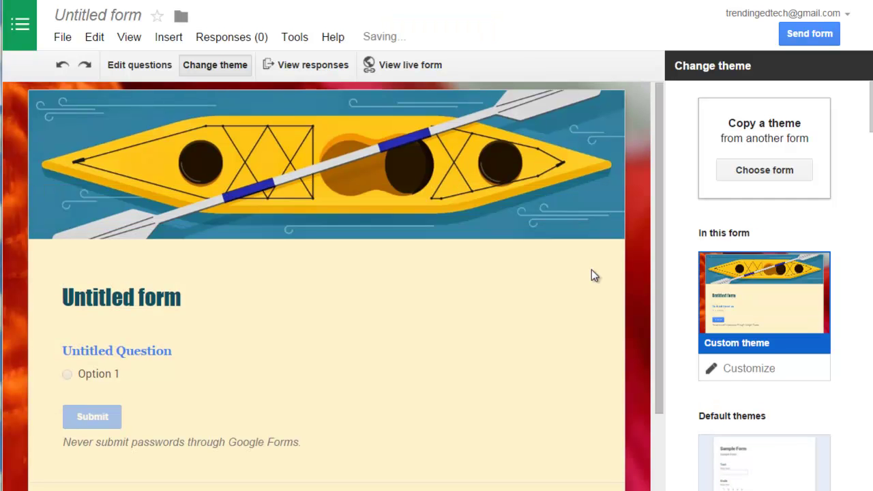
{"action": "left_click_drag", "start_coordinate": [657, 282], "coordinate": [657, 283]}
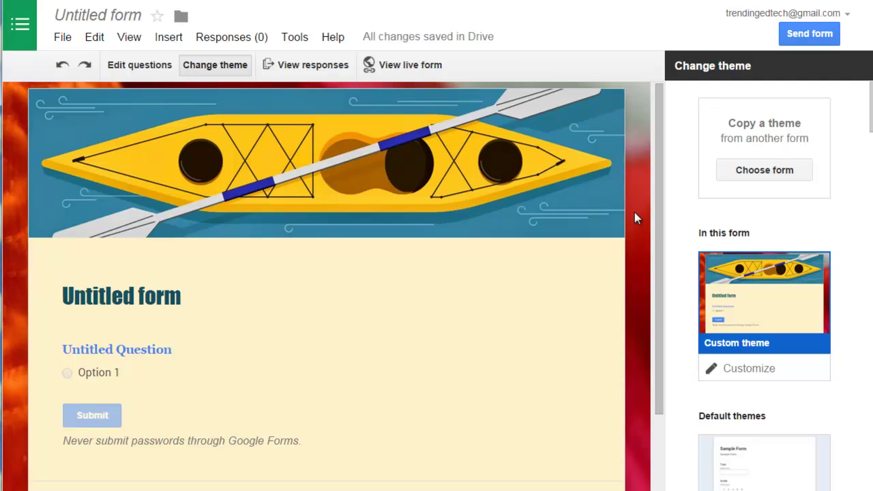
{"action": "mouse_move", "coordinate": [657, 223]}
{"action": "left_mouse_down"}
{"action": "mouse_move", "coordinate": [652, 371]}
{"action": "mouse_move", "coordinate": [650, 235]}
{"action": "left_mouse_up"}
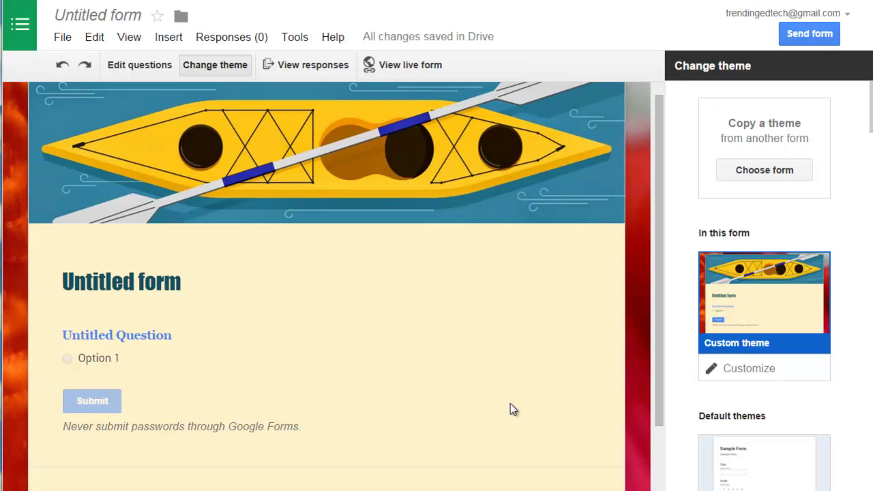
Switch back to the original form, Basic Form New Theme, and look over its custom theme.
{"action": "left_click", "coordinate": [106, 24]}
{"action": "left_click", "coordinate": [406, 298]}
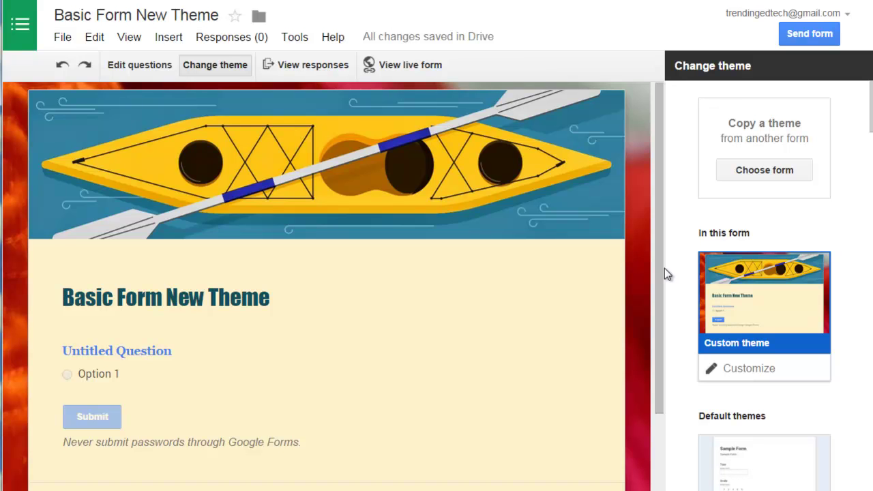
{"action": "left_click_drag", "start_coordinate": [660, 272], "coordinate": [653, 255]}
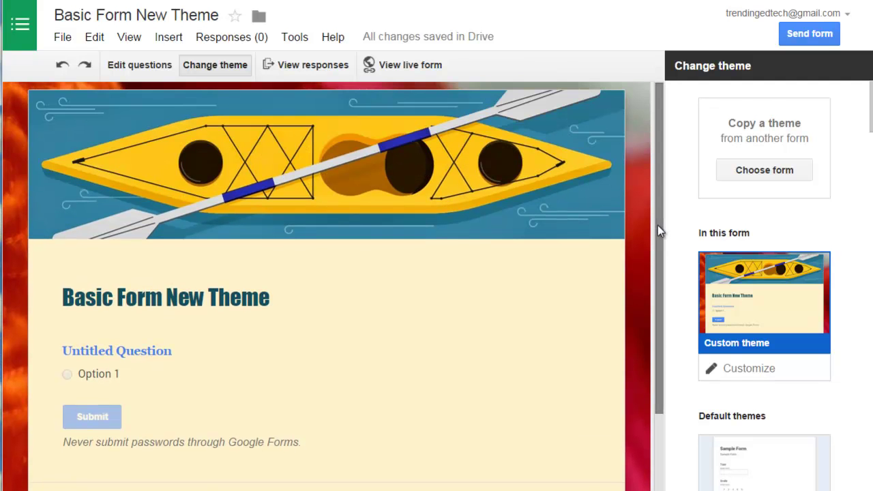